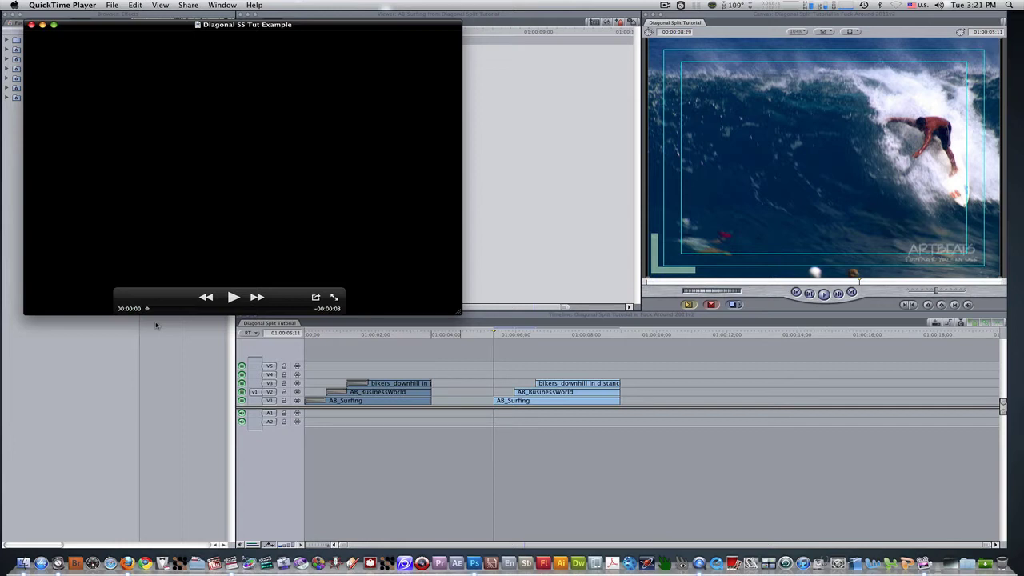
# Play the finished three-panel diagonal split example in QuickTime, then quit QuickTime
pyautogui.click(236, 297)
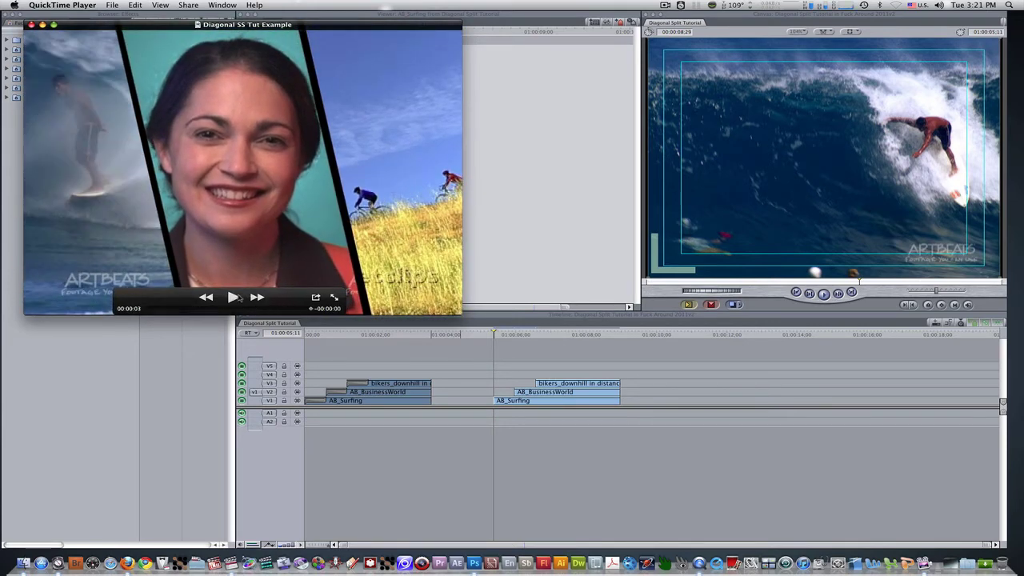
pyautogui.press('super+q')
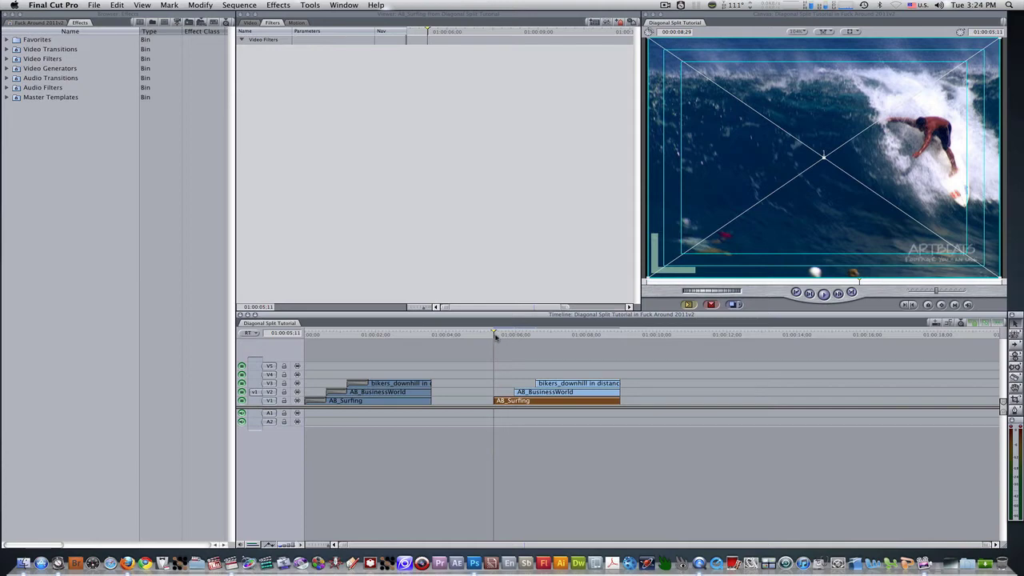
# Scrub to the second stack of bikers_downhill, AB_BusinessWorld and AB_Surfing clips
pyautogui.moveTo(495, 337)
pyautogui.mouseDown()
pyautogui.moveTo(617, 336)
pyautogui.moveTo(494, 337)
pyautogui.mouseUp()
# Solo the AB_Surfing clip and scrub forward to a later surfing frame
pyautogui.hotkey('ctrl', 's')
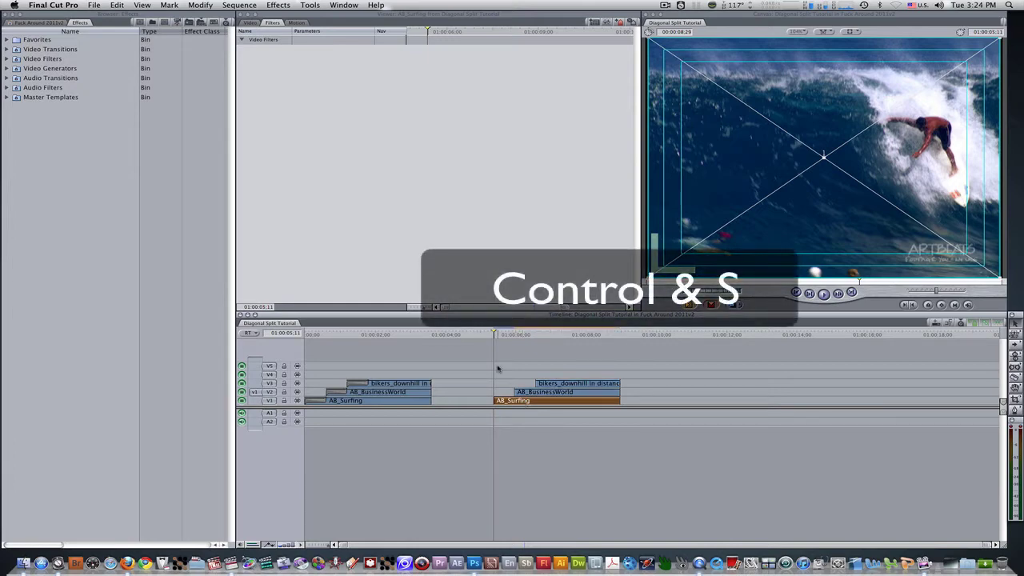
pyautogui.click(498, 337)
pyautogui.moveTo(498, 336)
pyautogui.mouseDown()
pyautogui.moveTo(584, 342)
pyautogui.moveTo(493, 344)
pyautogui.mouseUp()
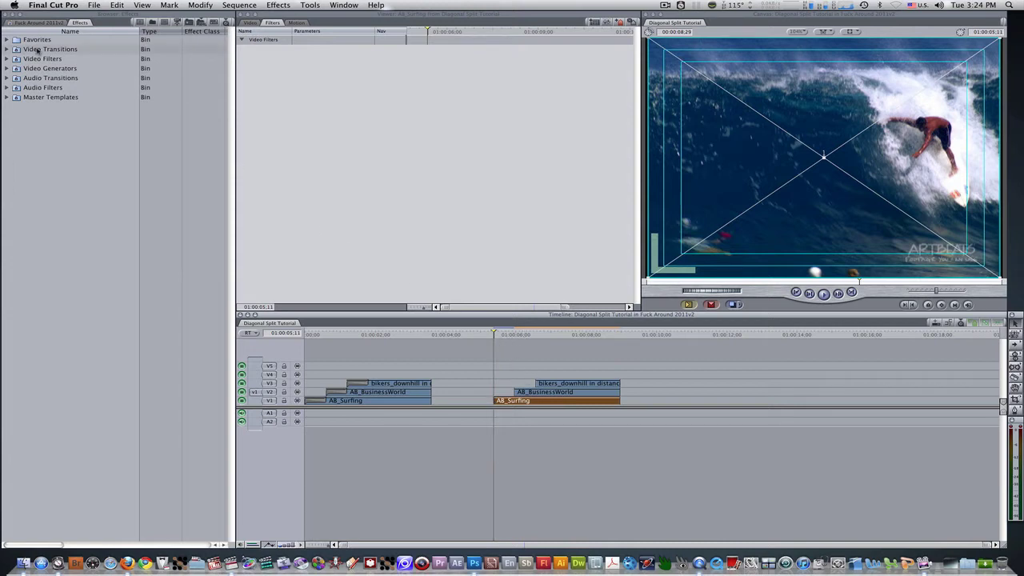
# Apply the Basic 3D perspective filter to the AB_Surfing clip
pyautogui.click(77, 23)
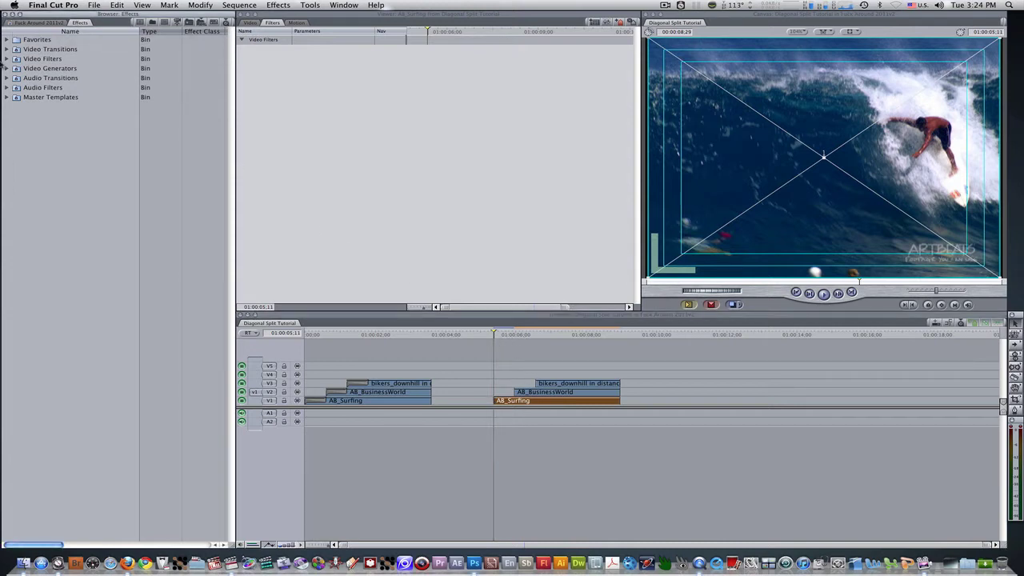
pyautogui.click(7, 59)
pyautogui.scroll(-15, 40, 205)
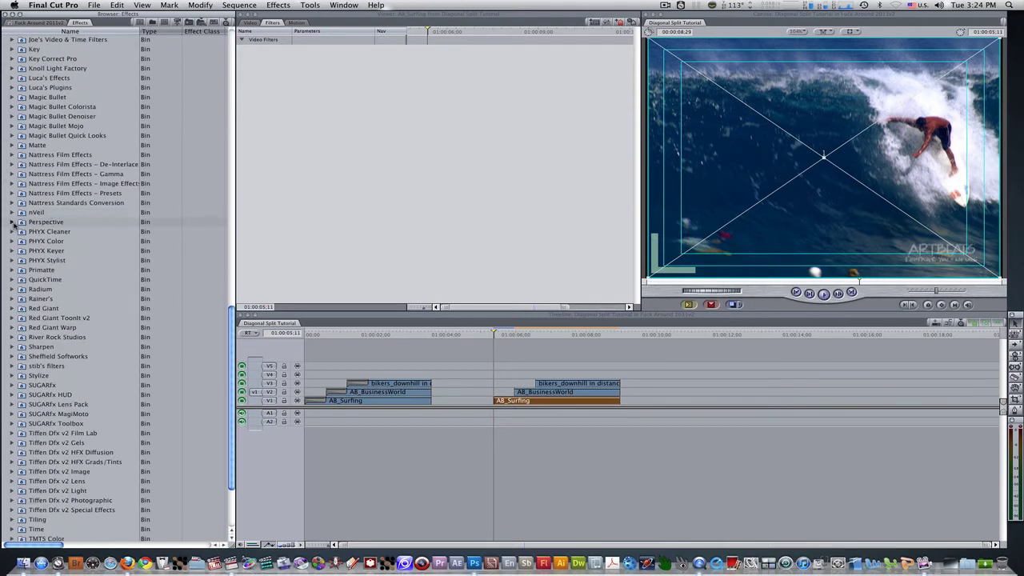
pyautogui.click(11, 223)
pyautogui.click(26, 231)
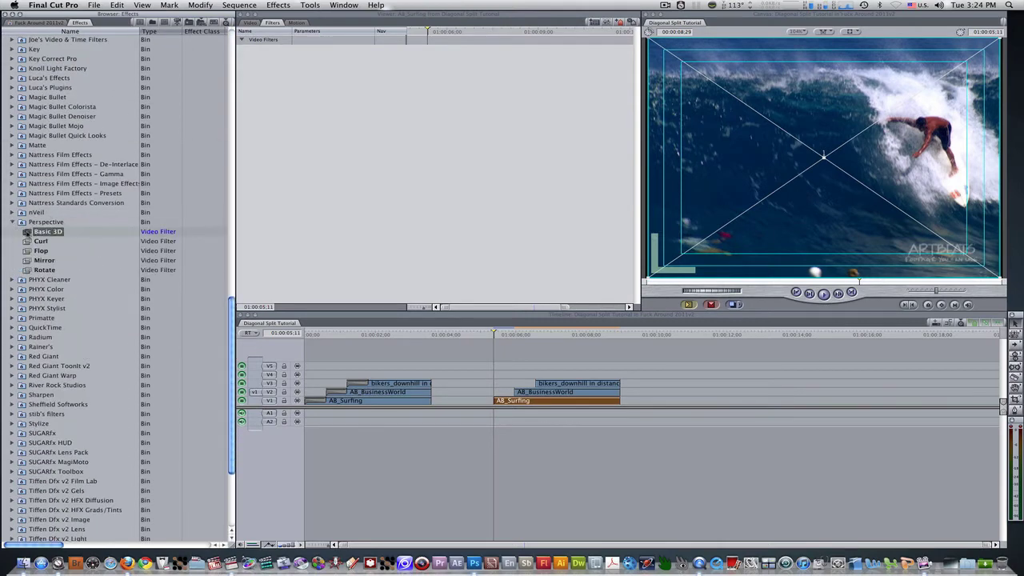
pyautogui.moveTo(26, 231); pyautogui.dragTo(317, 231)
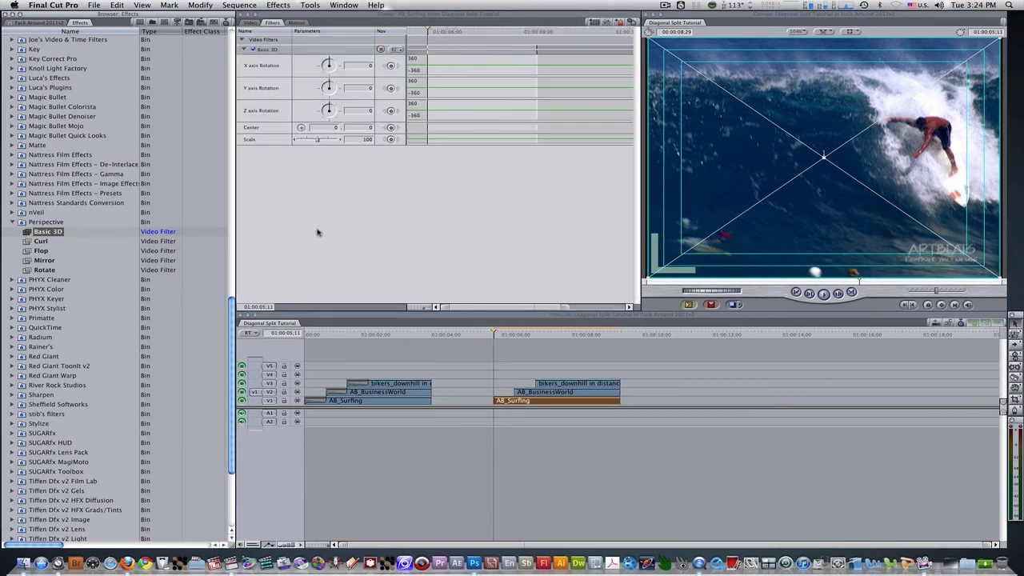
# Add the Image Mask matte filter below Basic 3D on AB_Surfing, then show the project bins
pyautogui.click(13, 221)
pyautogui.click(12, 146)
pyautogui.click(12, 145)
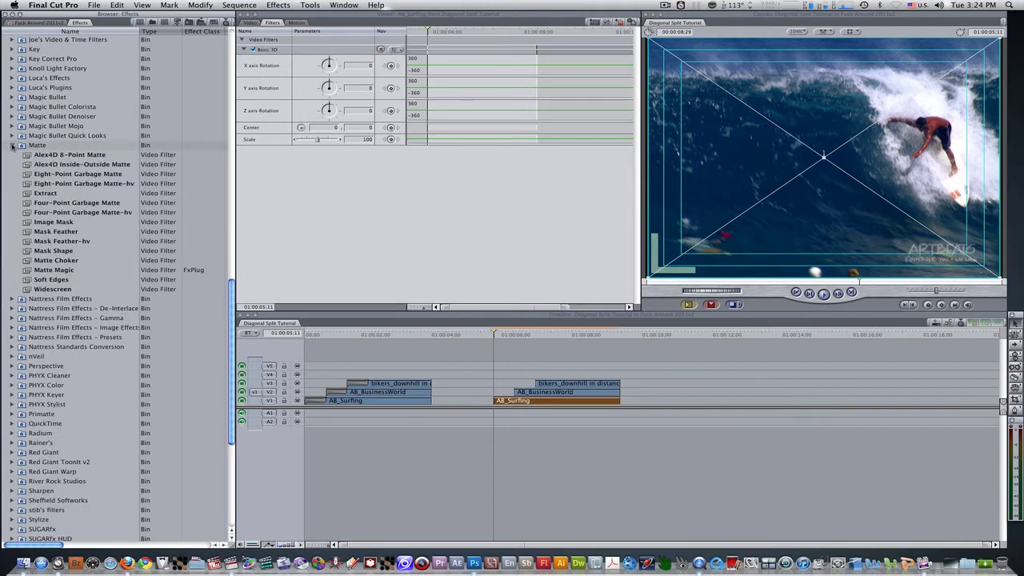
pyautogui.click(27, 222)
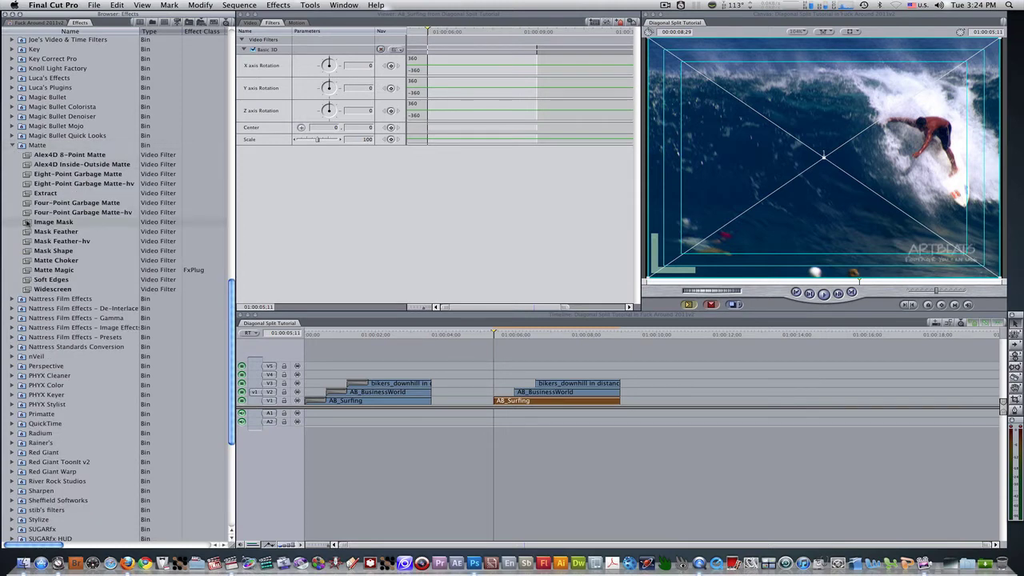
pyautogui.click(26, 222)
pyautogui.moveTo(26, 222); pyautogui.dragTo(304, 224)
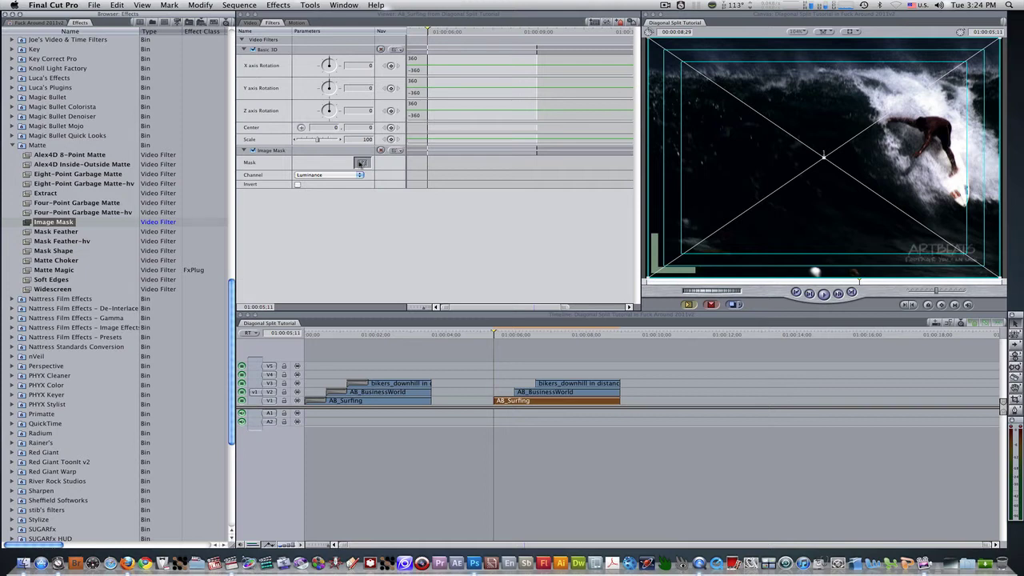
pyautogui.click(28, 24)
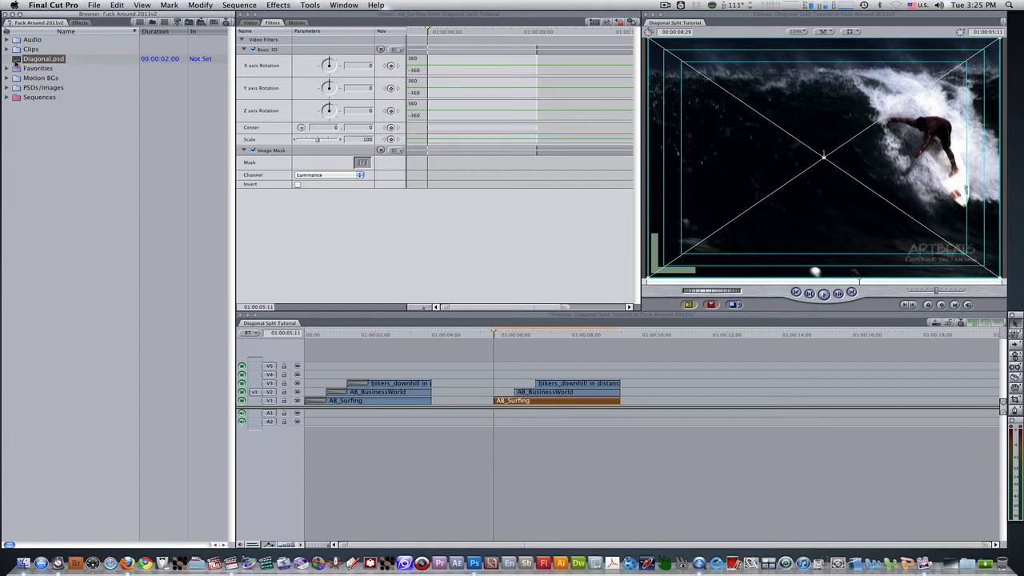
# Duplicate Diagonal.psd twice and rename the original to Diagonal Left.psd
pyautogui.hotkey('alt', 'd')
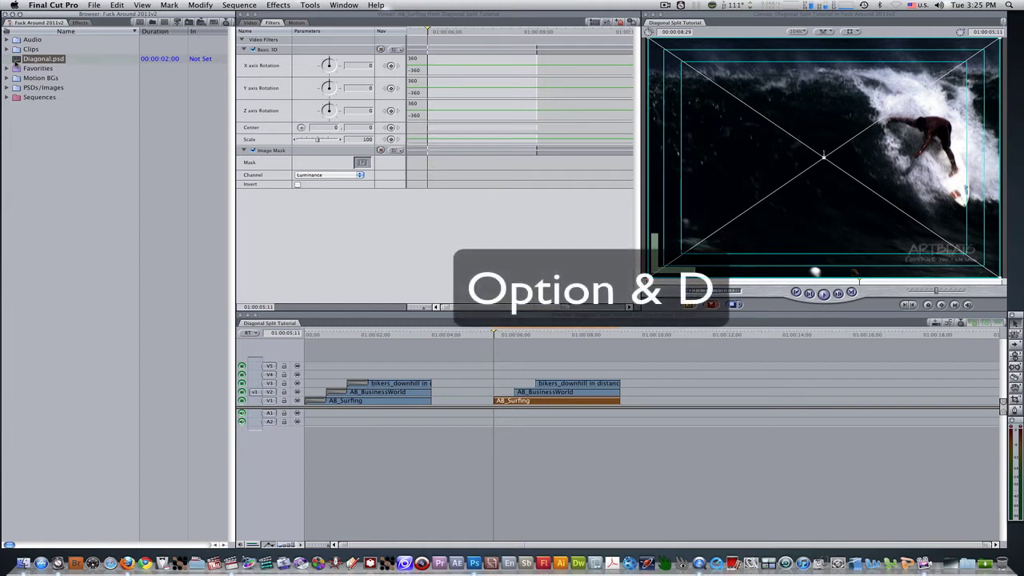
pyautogui.hotkey('alt', 'd')
pyautogui.hotkey('alt', 'd')
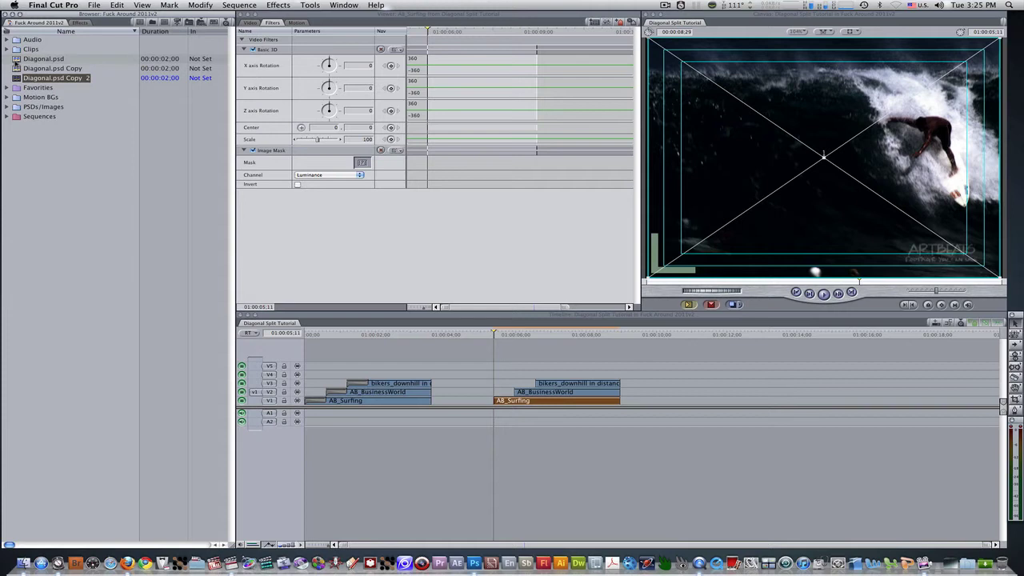
pyautogui.click(16, 62)
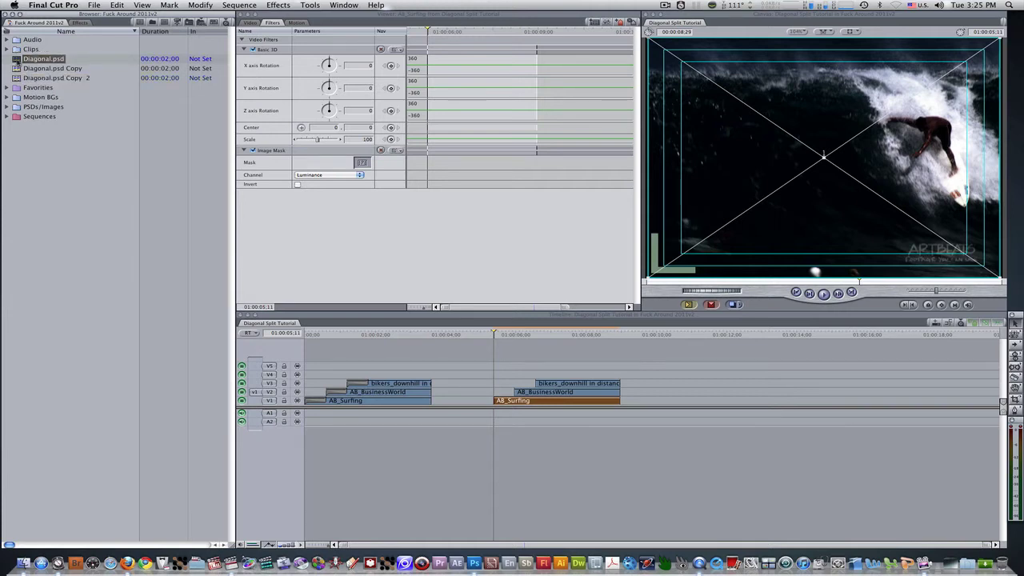
pyautogui.press('Return')
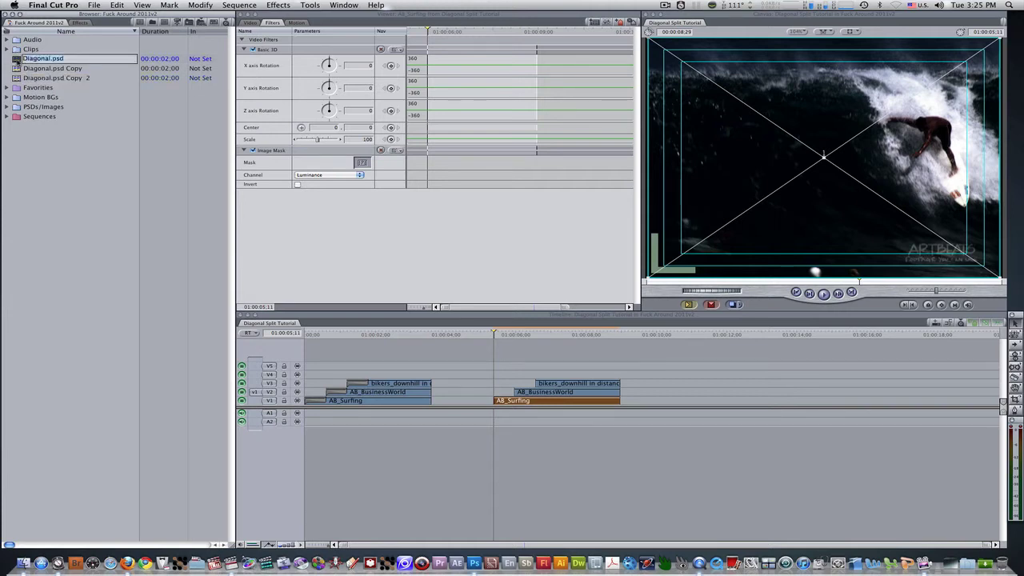
pyautogui.write('Left')
pyautogui.press('Return')
# Rename the first copy to Diagonal Middle.psd
pyautogui.click(25, 69)
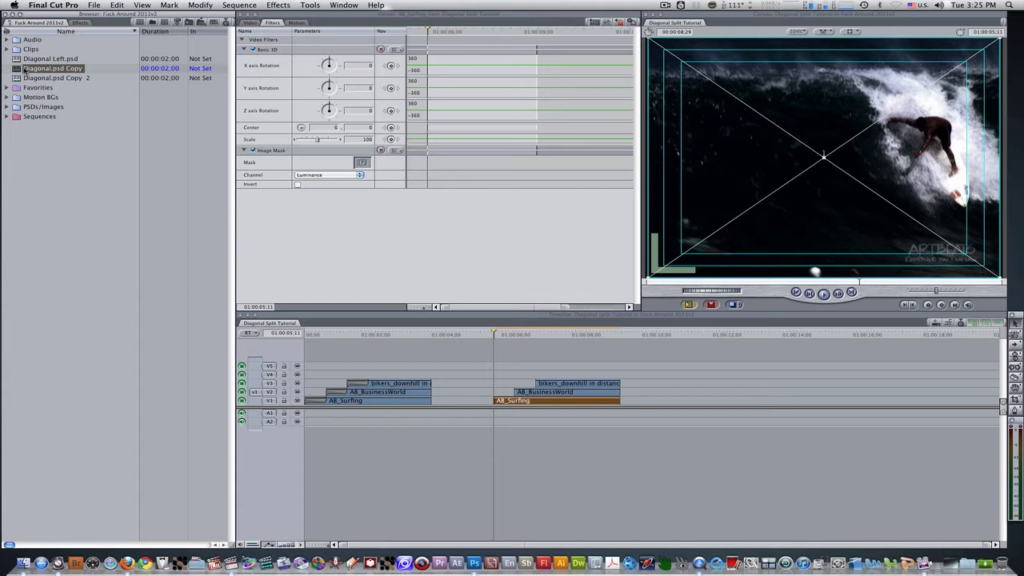
pyautogui.press('Return')
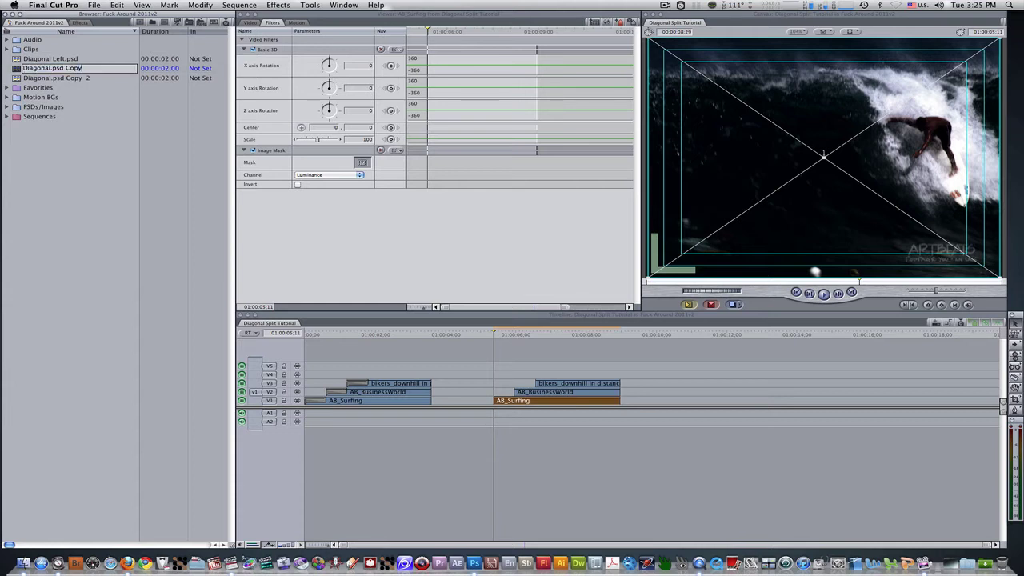
pyautogui.press('BackSpace')
pyautogui.press('BackSpace')
pyautogui.press('BackSpace')
pyautogui.press('BackSpace')
pyautogui.press('BackSpace')
pyautogui.write('Middle')
pyautogui.press('Return')
# Rename the second copy to Diagonal Right.psd
pyautogui.click(35, 80)
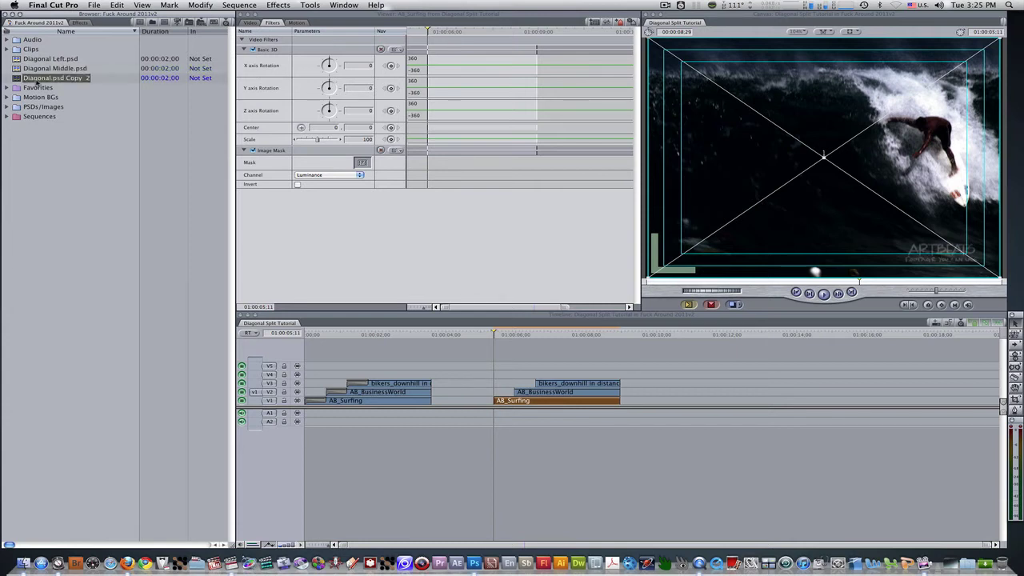
pyautogui.click(36, 80)
pyautogui.press('BackSpace')
pyautogui.press('BackSpace')
pyautogui.press('BackSpace')
pyautogui.press('BackSpace')
pyautogui.press('BackSpace')
pyautogui.press('BackSpace')
pyautogui.press('BackSpace')
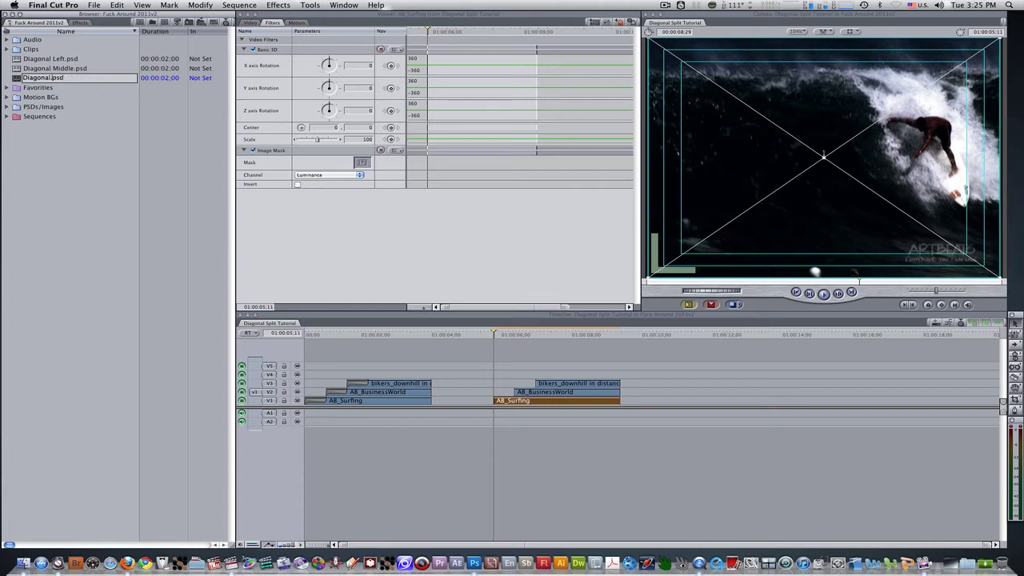
pyautogui.click(64, 78)
pyautogui.write('Right')
pyautogui.press('Return')
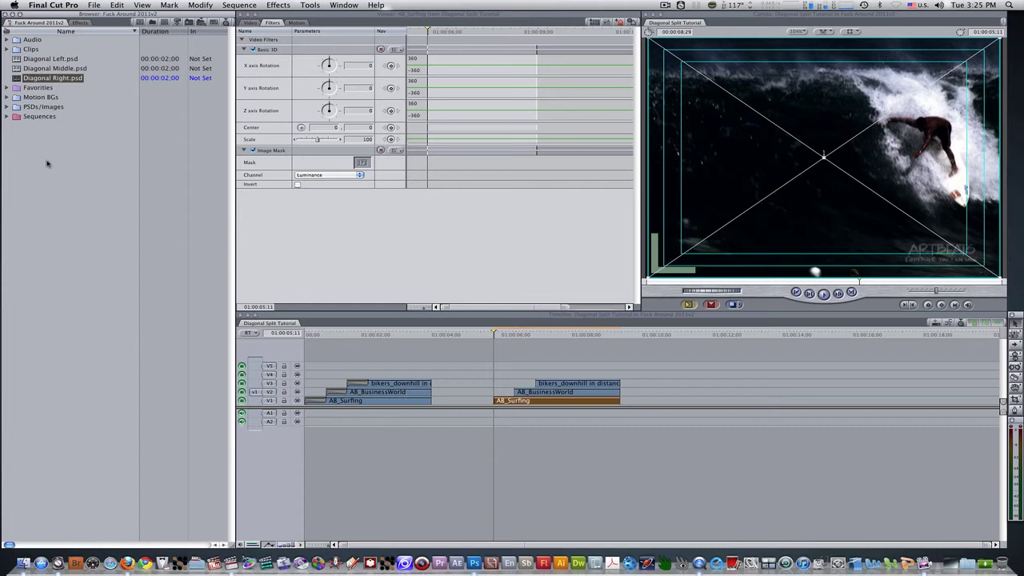
# Open Diagonal Left.psd, solo its Background and Diagonal Left layers, and close the sequence
pyautogui.doubleClick(15, 59)
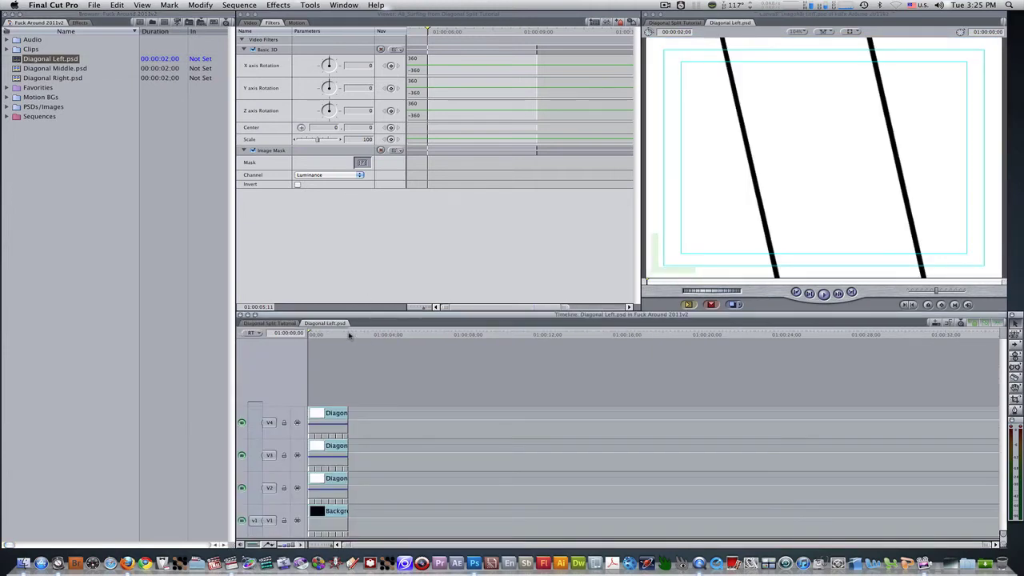
pyautogui.hotkey('shift', 't')
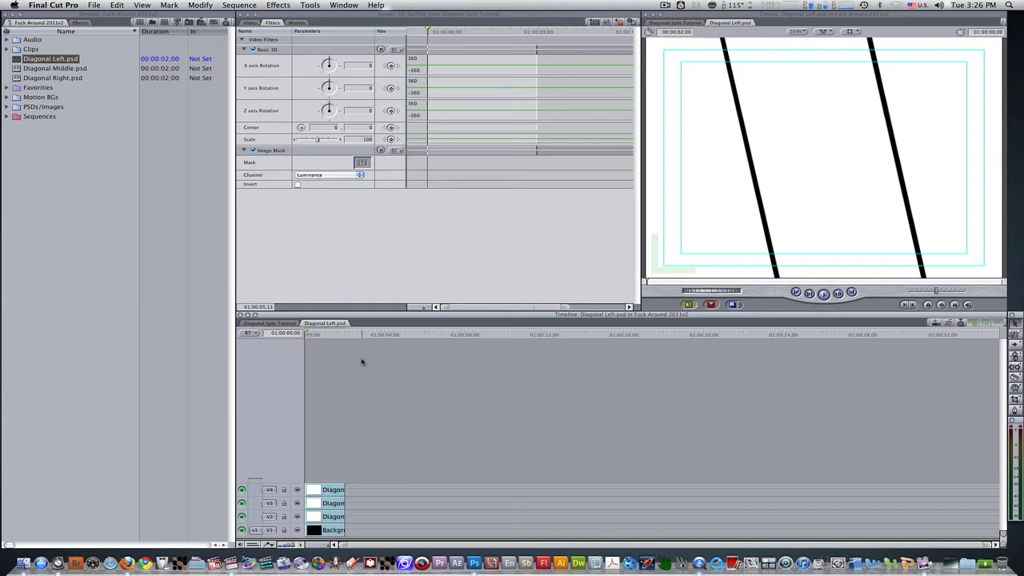
pyautogui.press('super+equal')
pyautogui.press('super+equal')
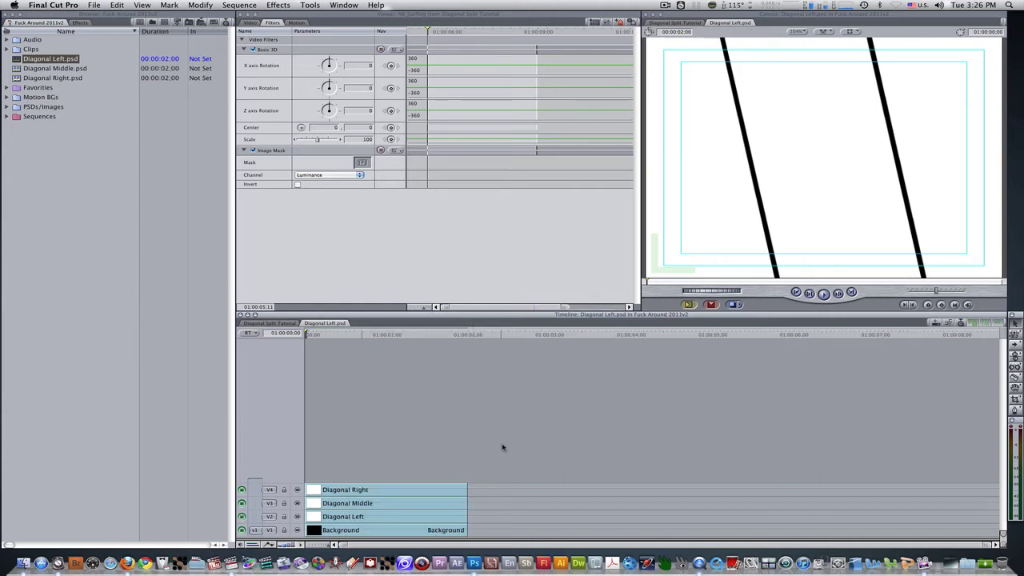
pyautogui.click(439, 533)
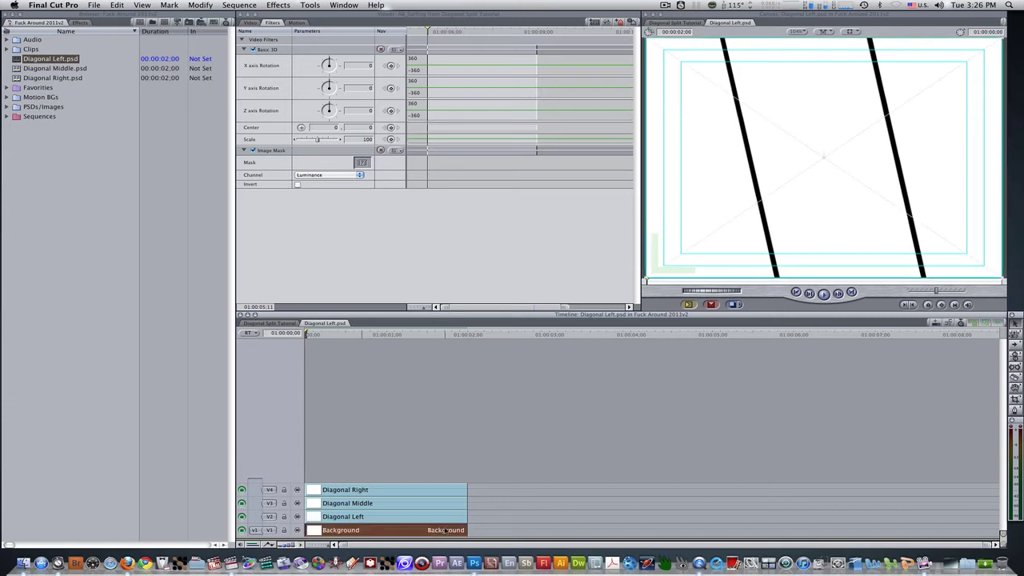
pyautogui.keyDown('super'); pyautogui.click(438, 521); pyautogui.keyUp('super')
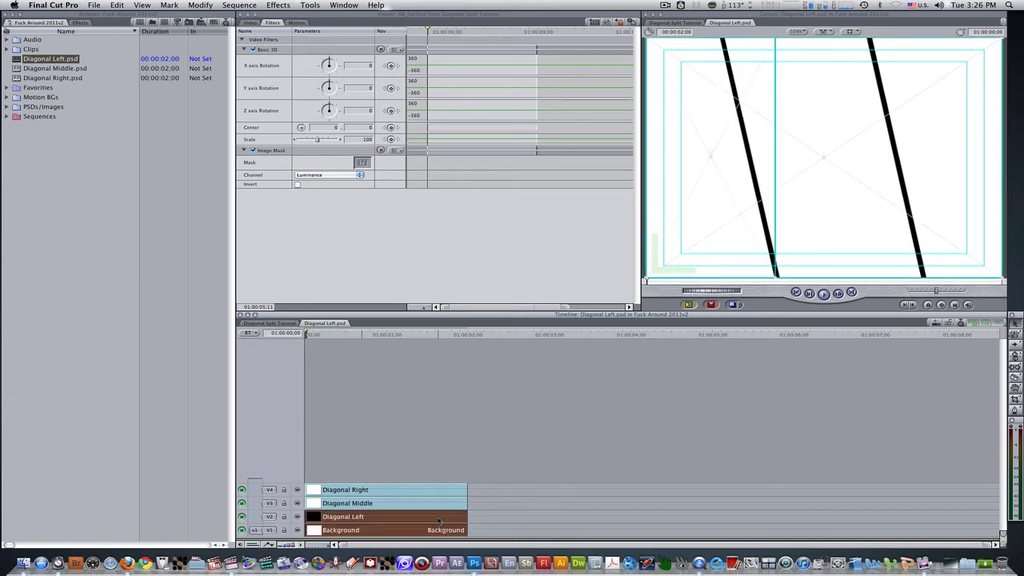
pyautogui.hotkey('ctrl', 'b')
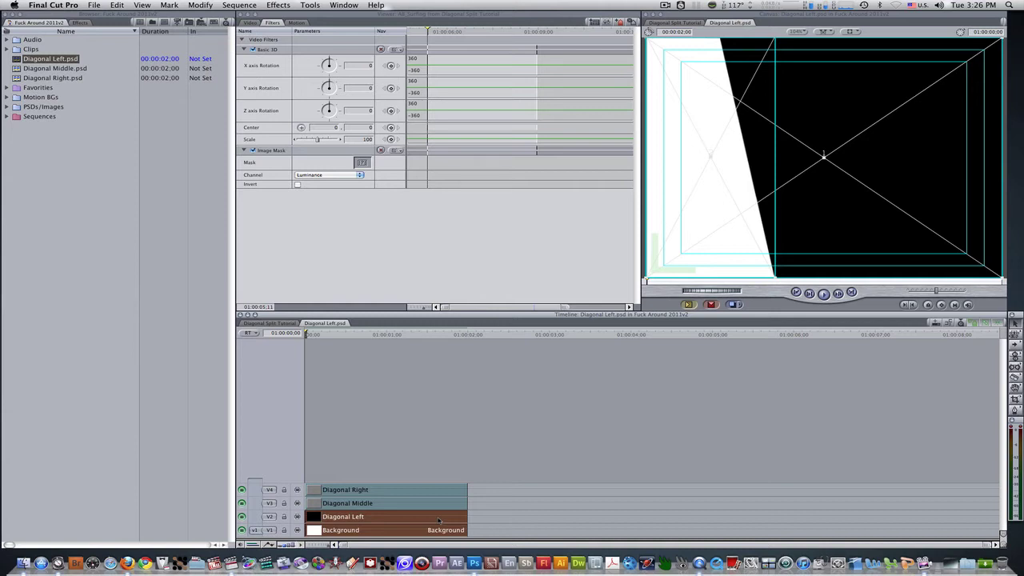
pyautogui.hotkey('ctrl', 'w')
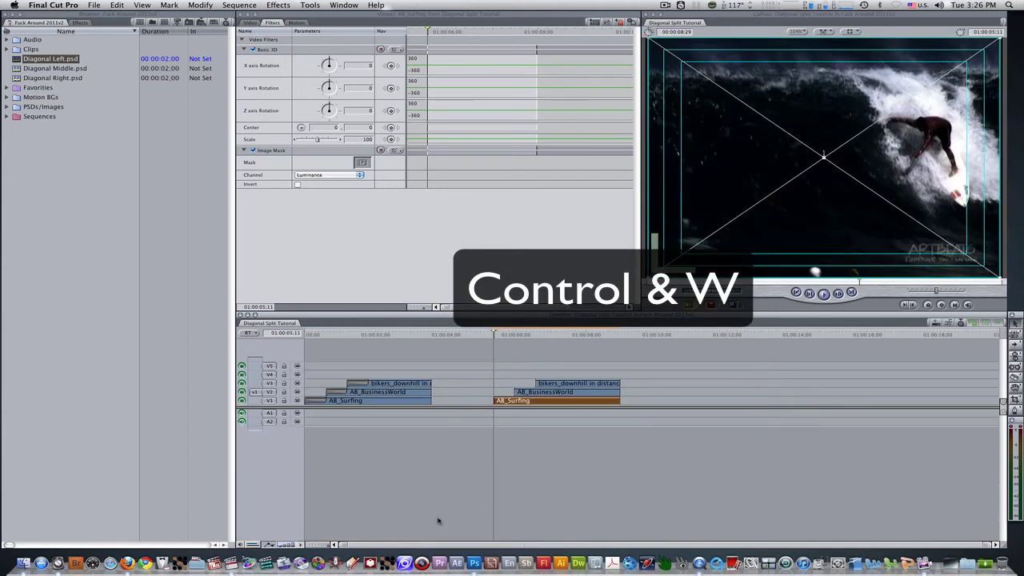
# Open Diagonal Middle.psd, solo its Diagonal Middle panel, and close the sequence
pyautogui.doubleClick(17, 69)
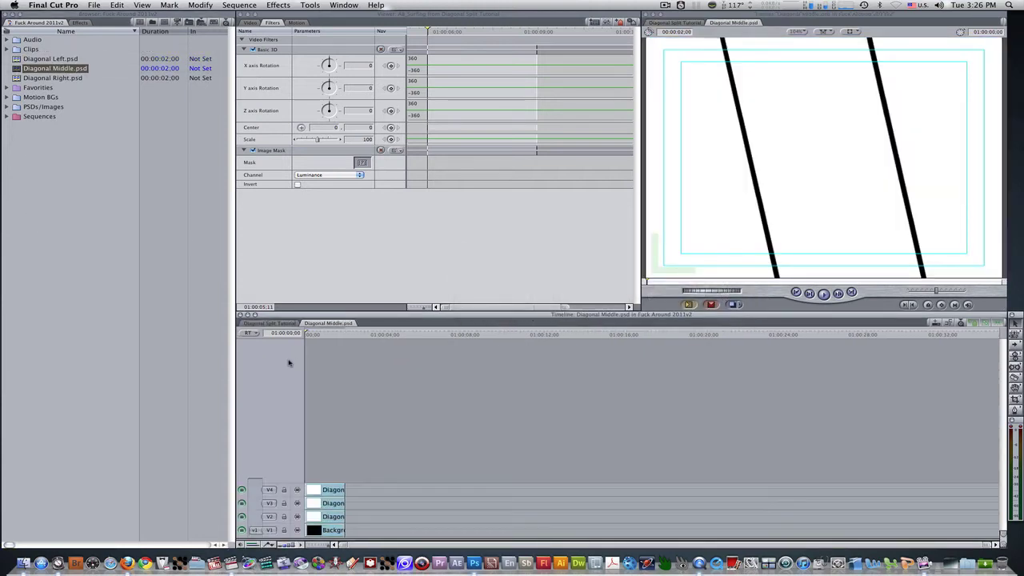
pyautogui.click(329, 531)
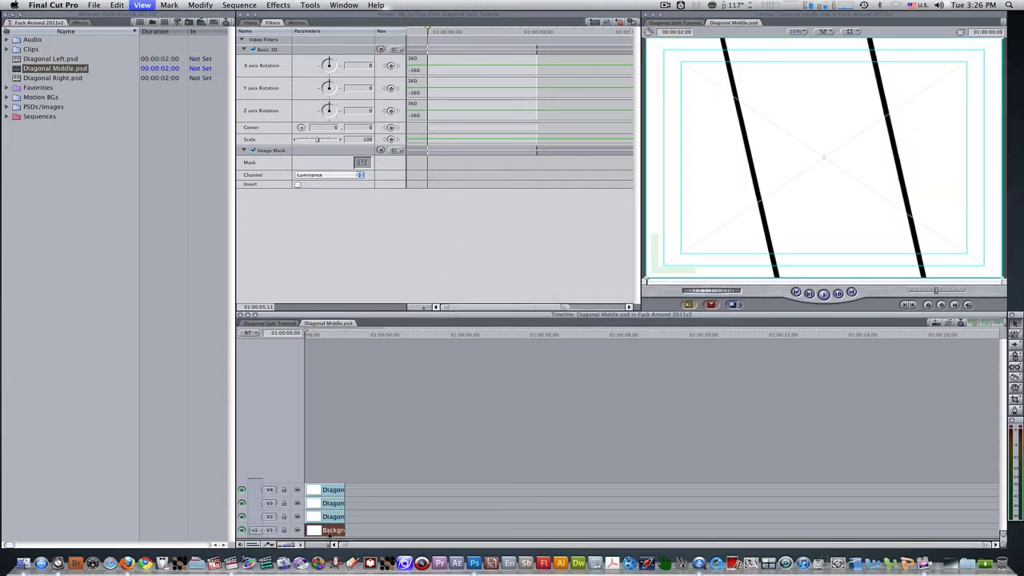
pyautogui.press('super+equal')
pyautogui.press('super+equal')
pyautogui.click(384, 506)
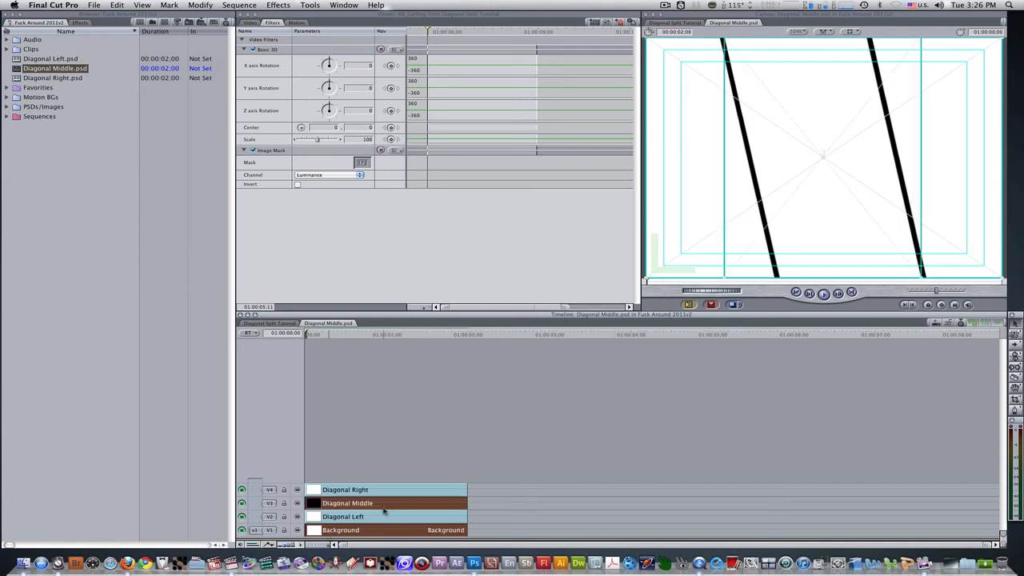
pyautogui.hotkey('ctrl', 's')
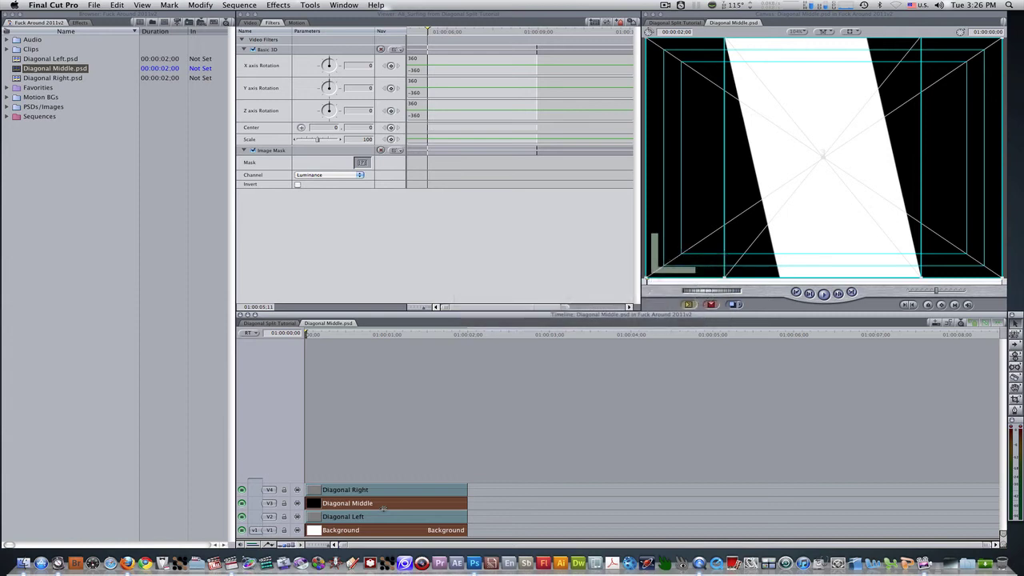
pyautogui.hotkey('ctrl', 'w')
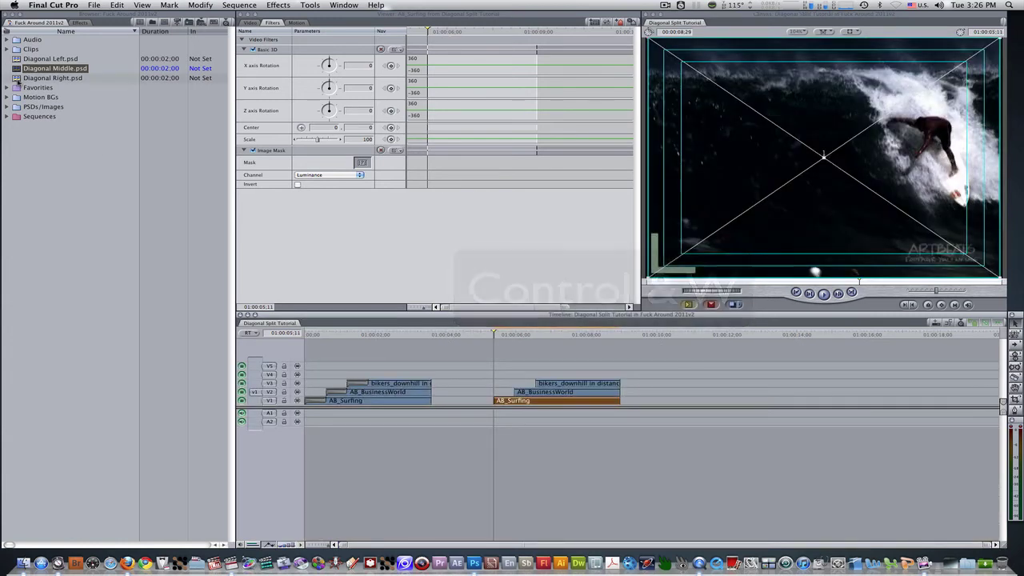
# Open Diagonal Right.psd, select its Background and Diagonal Right layers, and close it
pyautogui.doubleClick(17, 80)
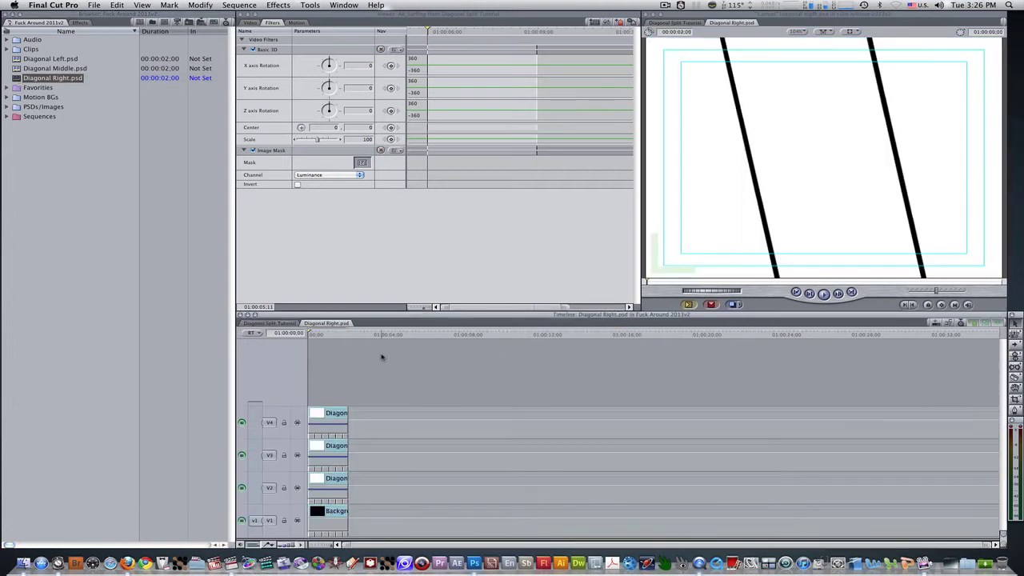
pyautogui.hotkey('shift', 't')
pyautogui.hotkey('alt', 't')
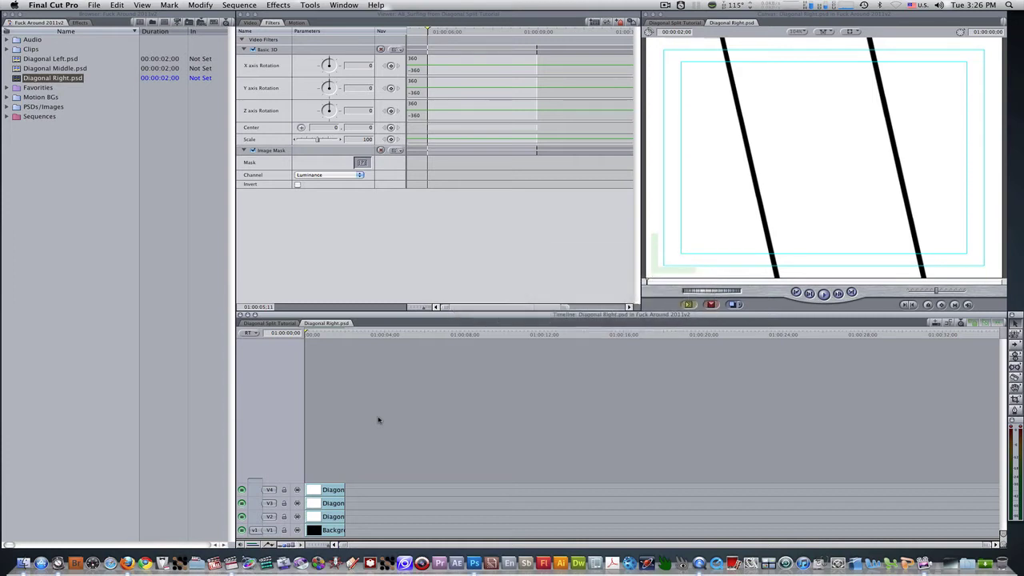
pyautogui.press('super+equal')
pyautogui.press('super+equal')
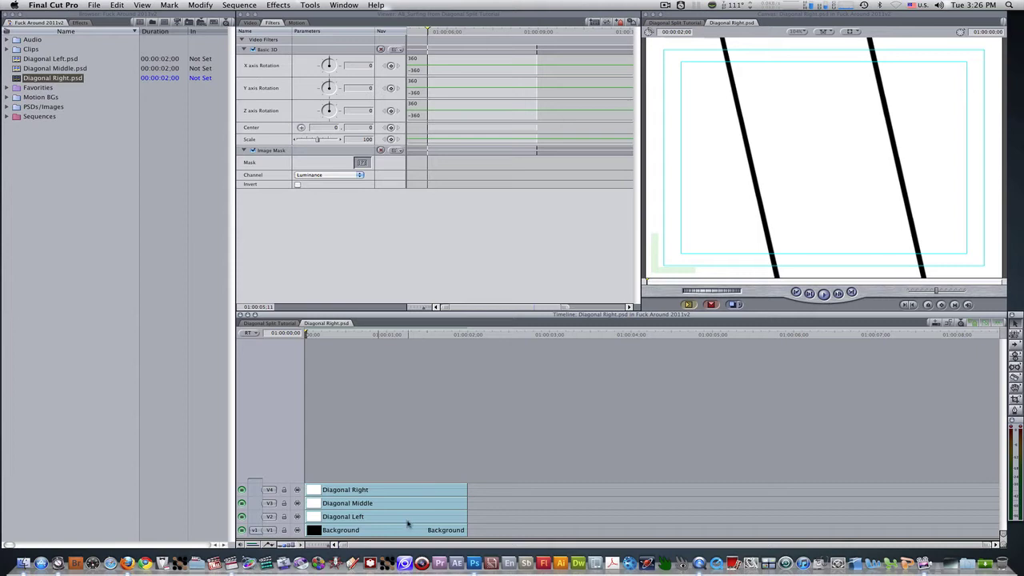
pyautogui.click(409, 528)
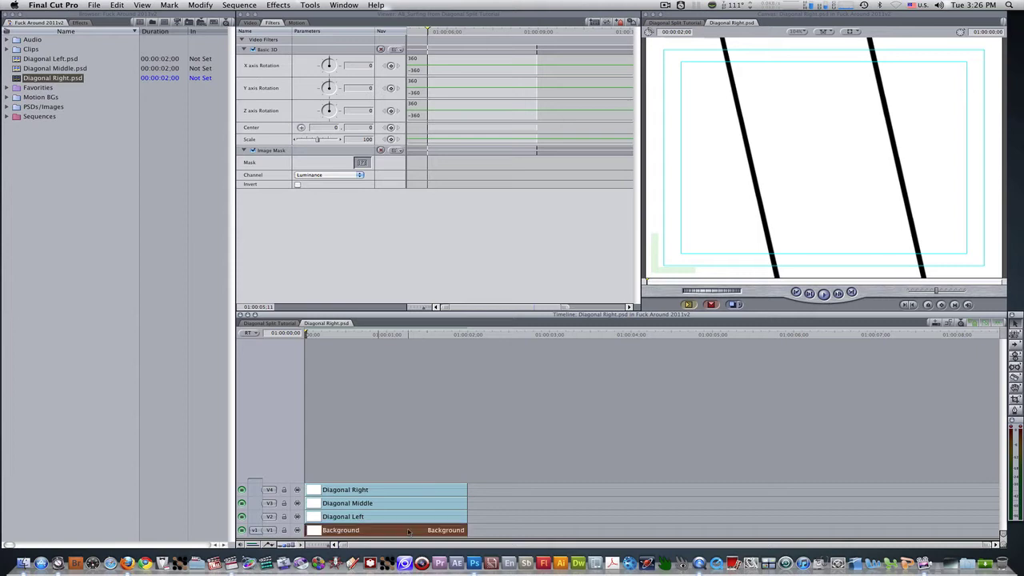
pyautogui.keyDown('super'); pyautogui.click(405, 491); pyautogui.keyUp('super')
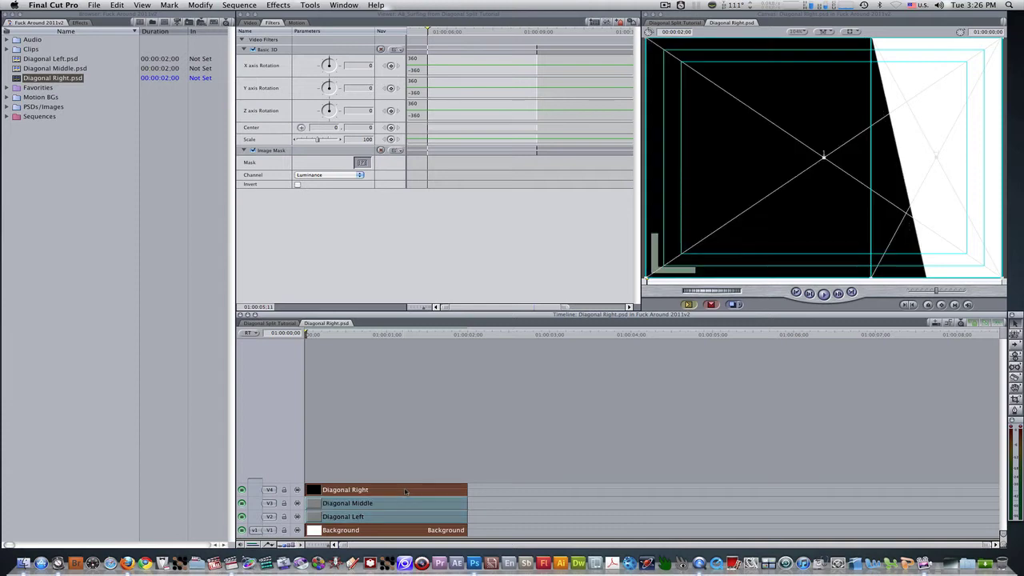
pyautogui.hotkey('ctrl', 'w')
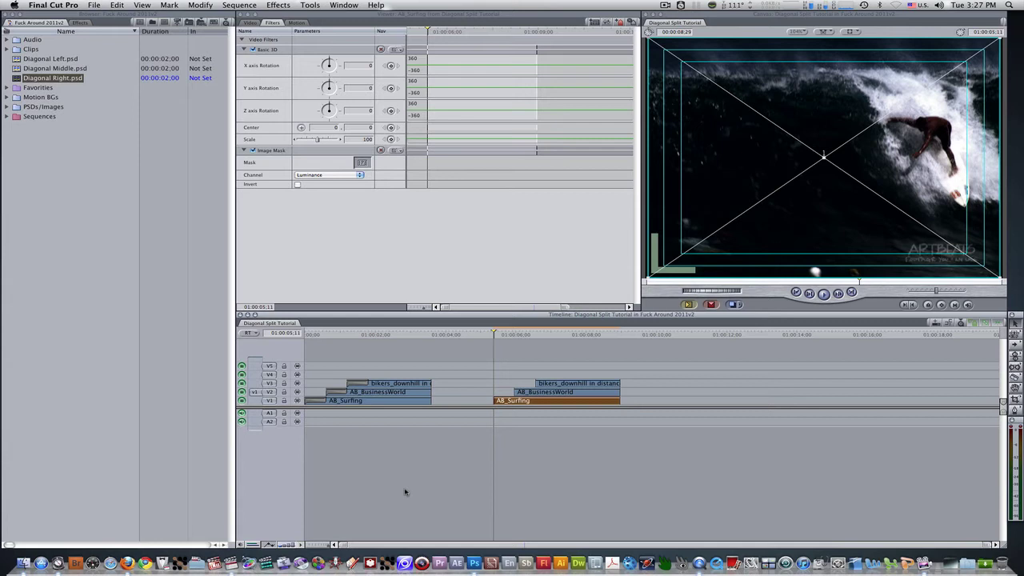
# Drop Diagonal Left.psd into the Mask well of AB_Surfing's Image Mask filter
pyautogui.click(13, 62)
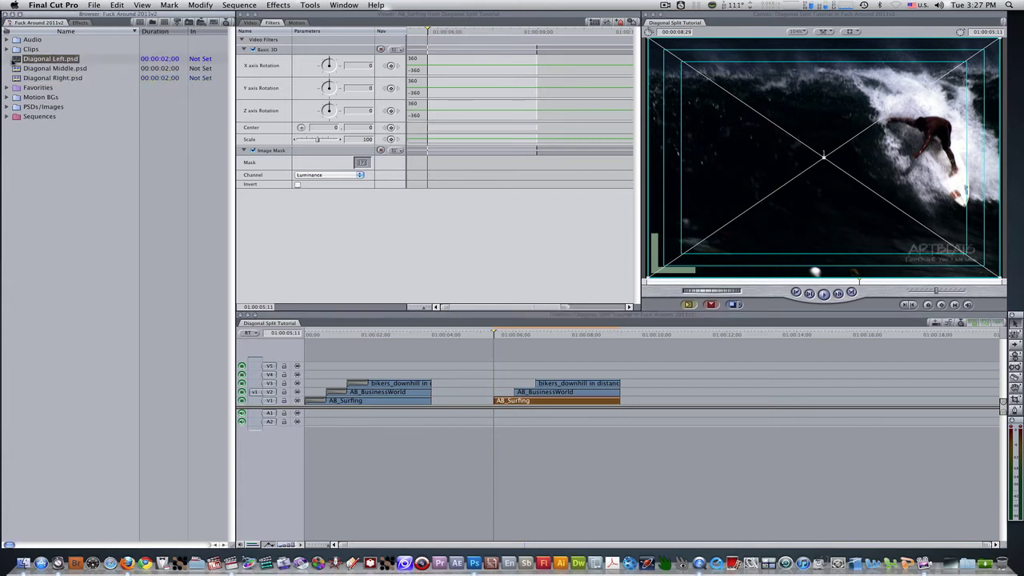
pyautogui.moveTo(15, 61); pyautogui.dragTo(365, 164)
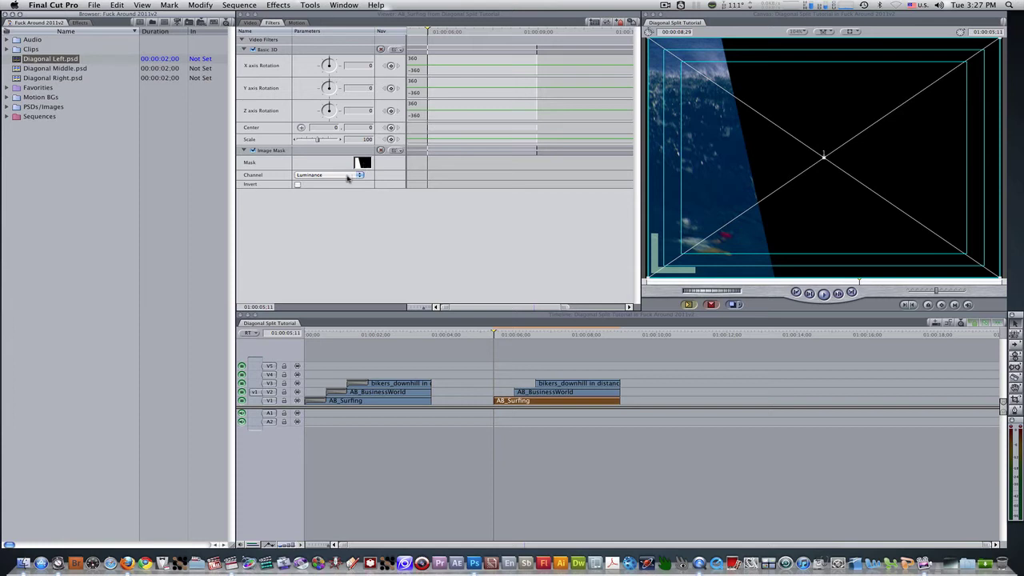
# Pick AB_Surfing's Basic 3D Center in the Canvas and set Y to 0, giving -458.08, 0
pyautogui.click(301, 128)
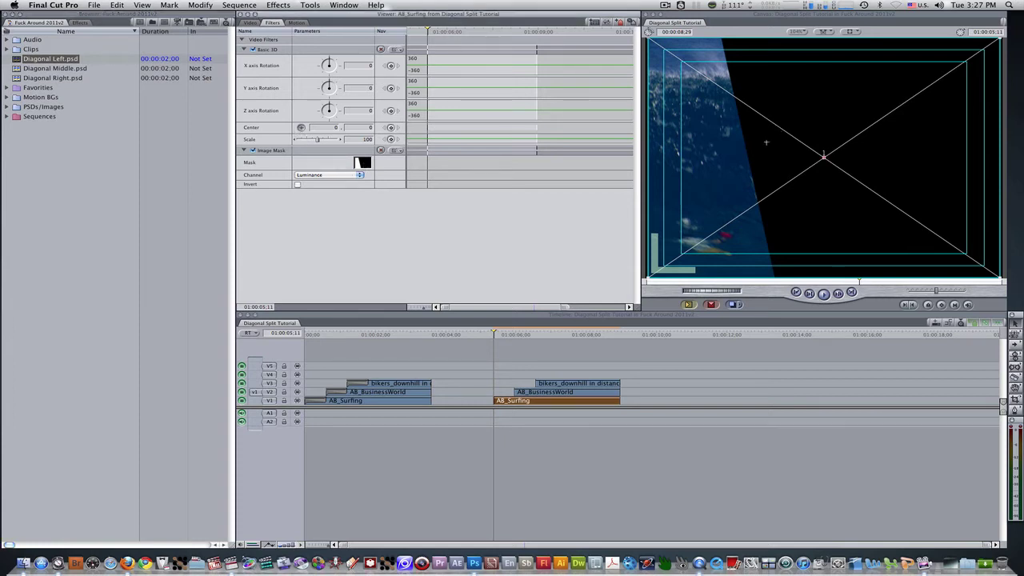
pyautogui.click(824, 155)
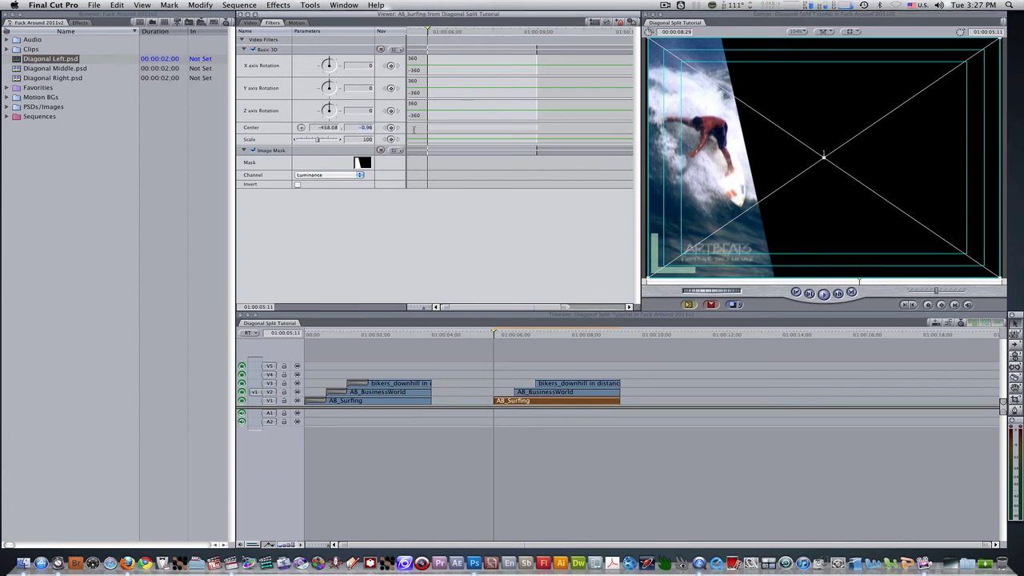
pyautogui.write('0')
pyautogui.press('Return')
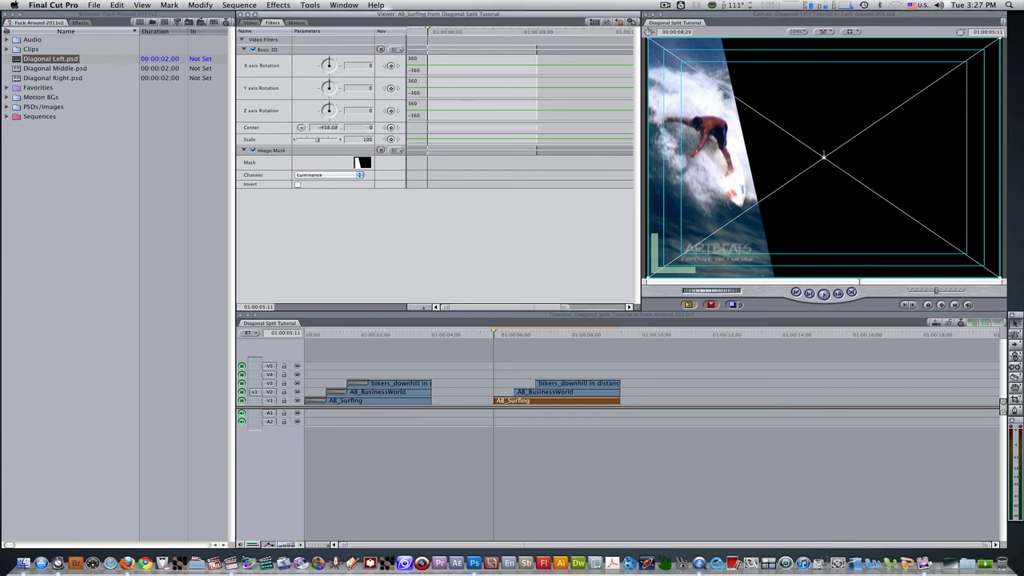
# Try dragging the center point lower, then undo back to -458.08, 0
pyautogui.click(301, 127)
pyautogui.moveTo(823, 155)
pyautogui.mouseDown()
pyautogui.moveTo(824, 235)
pyautogui.moveTo(816, 128)
pyautogui.moveTo(821, 141)
pyautogui.moveTo(810, 142)
pyautogui.mouseUp()
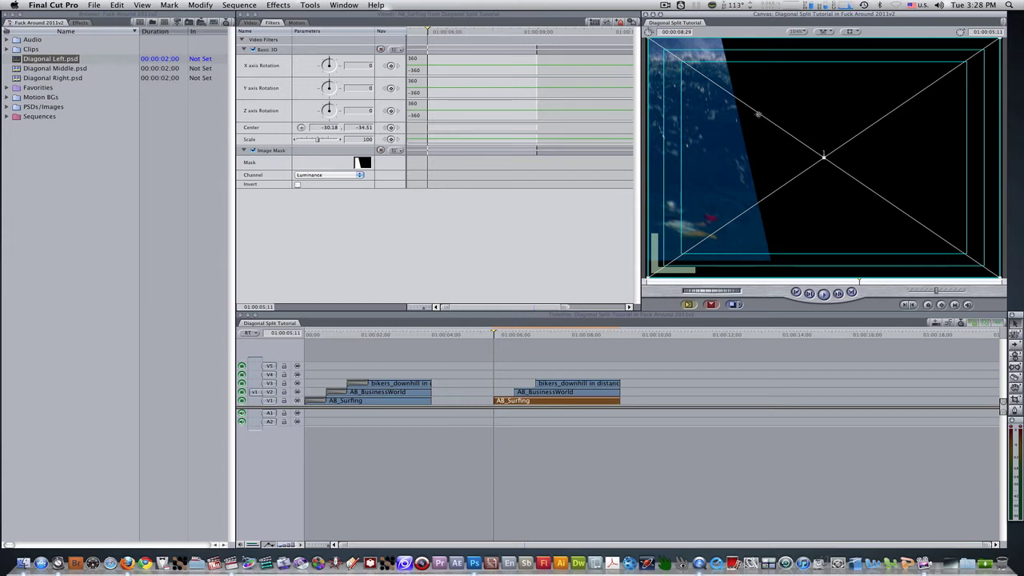
pyautogui.press('super+z')
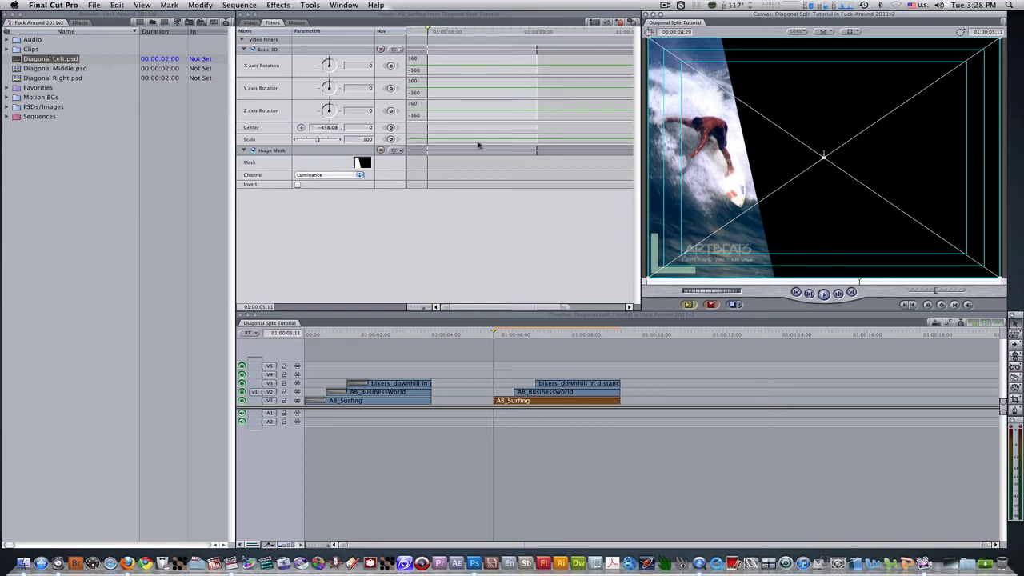
# Toggle AB_BusinessWorld's visibility and copy the AB_Surfing clip
pyautogui.click(558, 391)
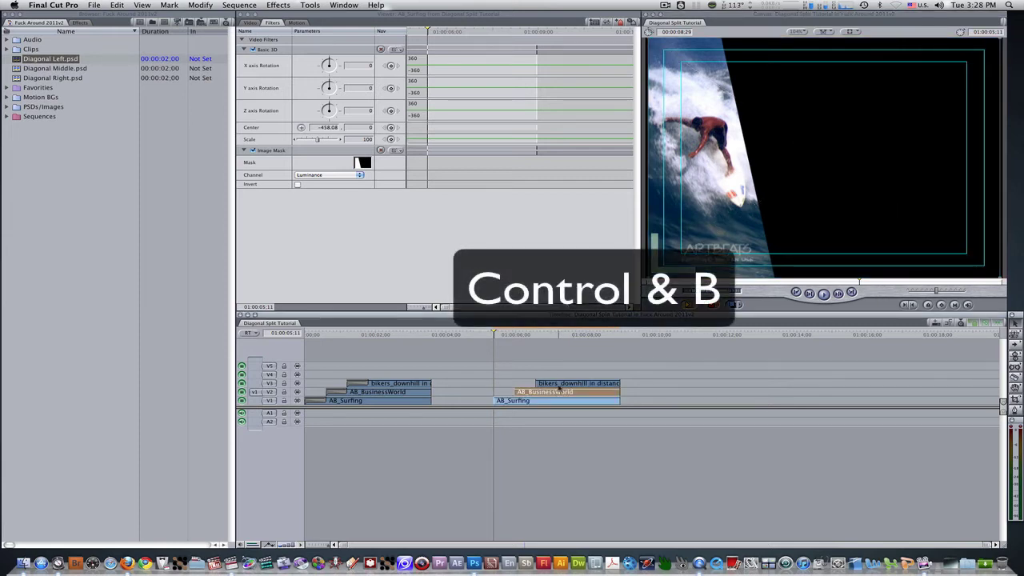
pyautogui.hotkey('ctrl', 'b')
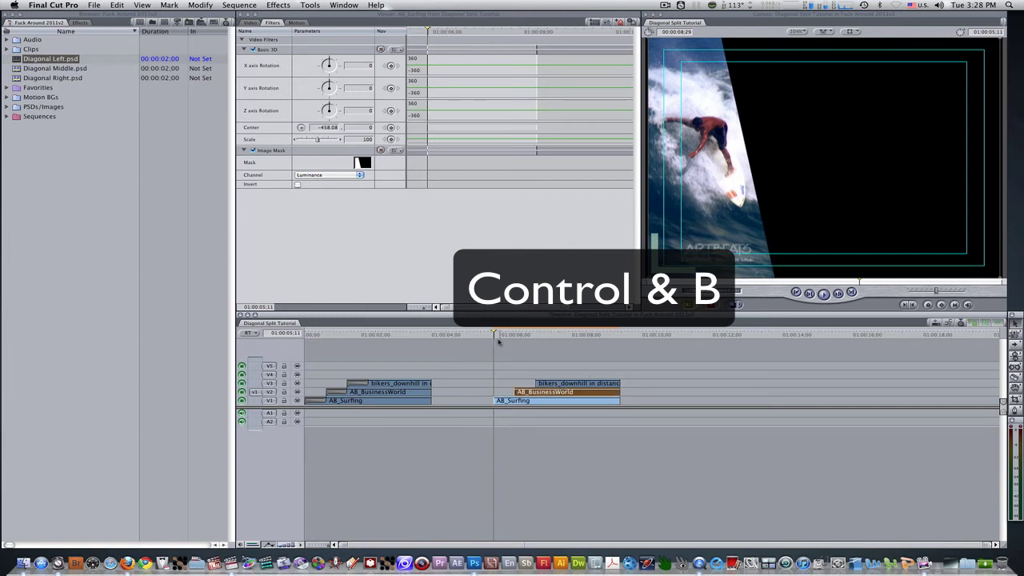
pyautogui.click(520, 400)
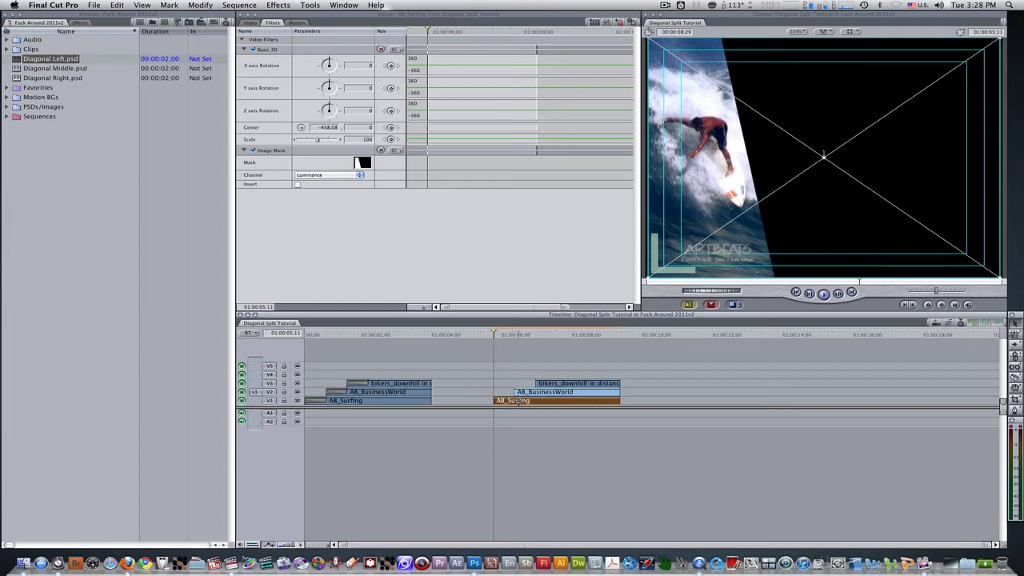
pyautogui.rightClick(520, 401)
pyautogui.click(551, 447)
# Paste only AB_Surfing's filters onto AB_BusinessWorld with Paste Attributes
pyautogui.click(556, 393)
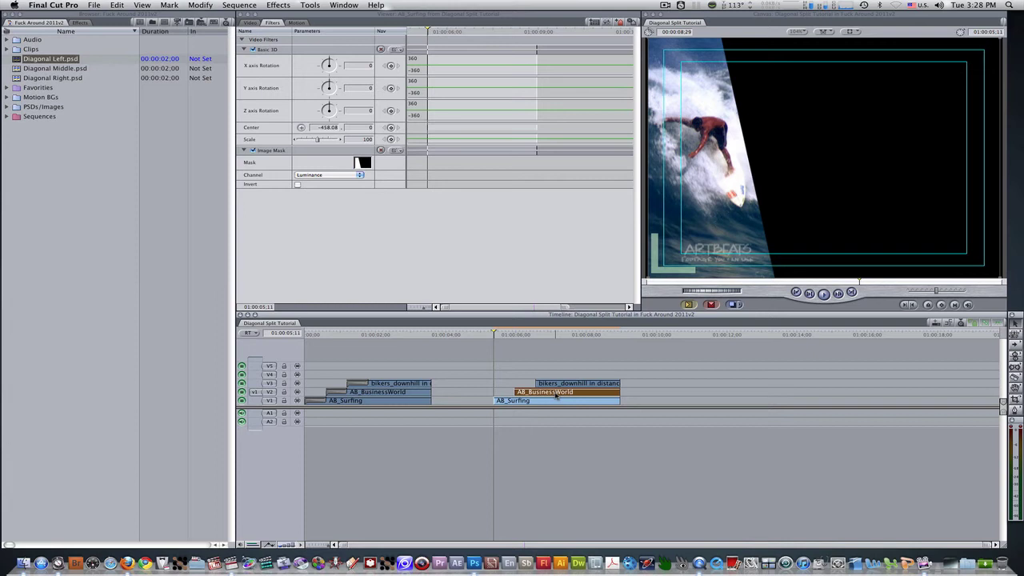
pyautogui.hotkey('alt', 'v')
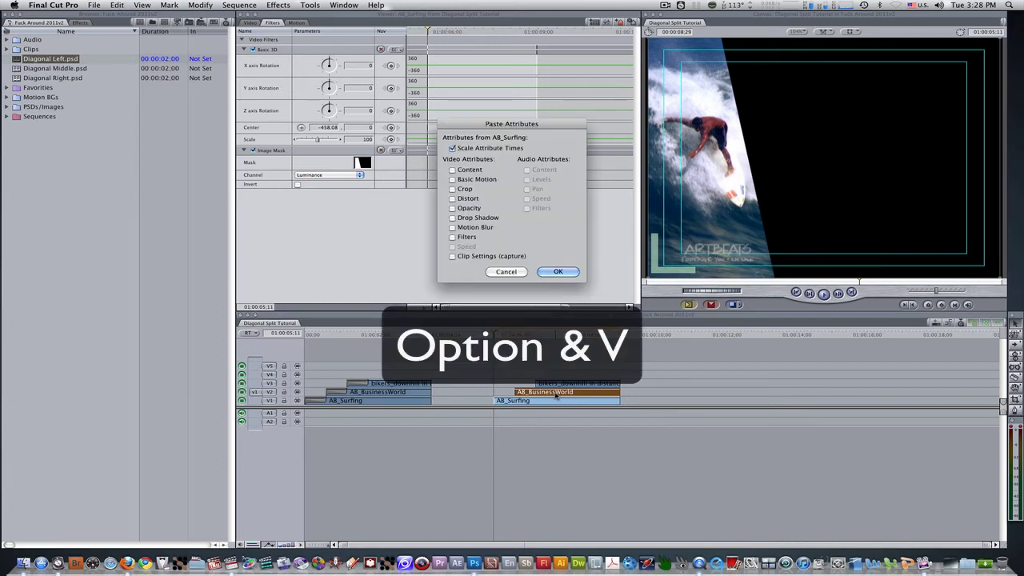
pyautogui.click(453, 237)
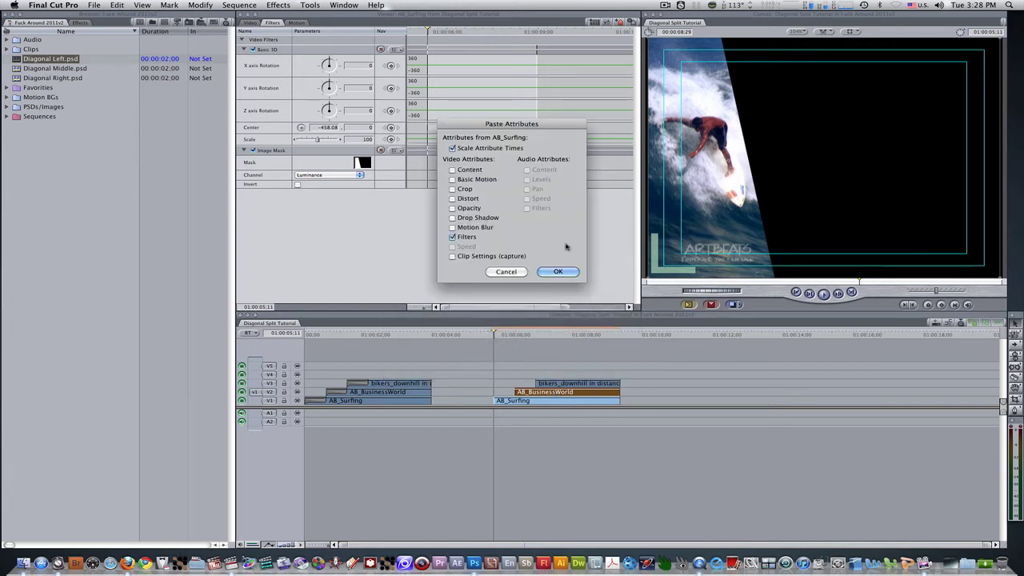
pyautogui.click(558, 271)
pyautogui.click(517, 334)
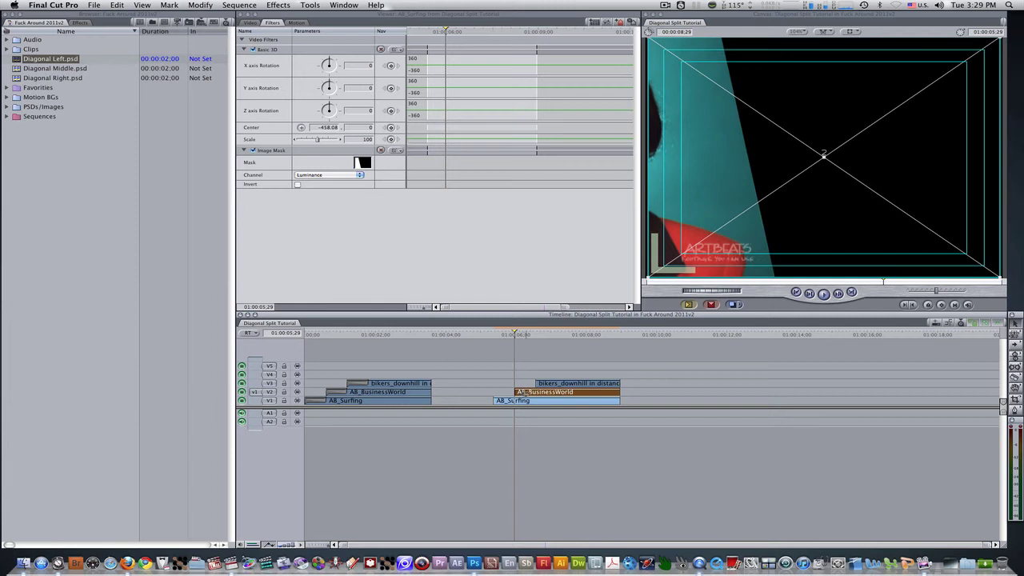
# Set AB_BusinessWorld's Basic 3D Center X to 0 and mask it with Diagonal Middle.psd
pyautogui.doubleClick(522, 392)
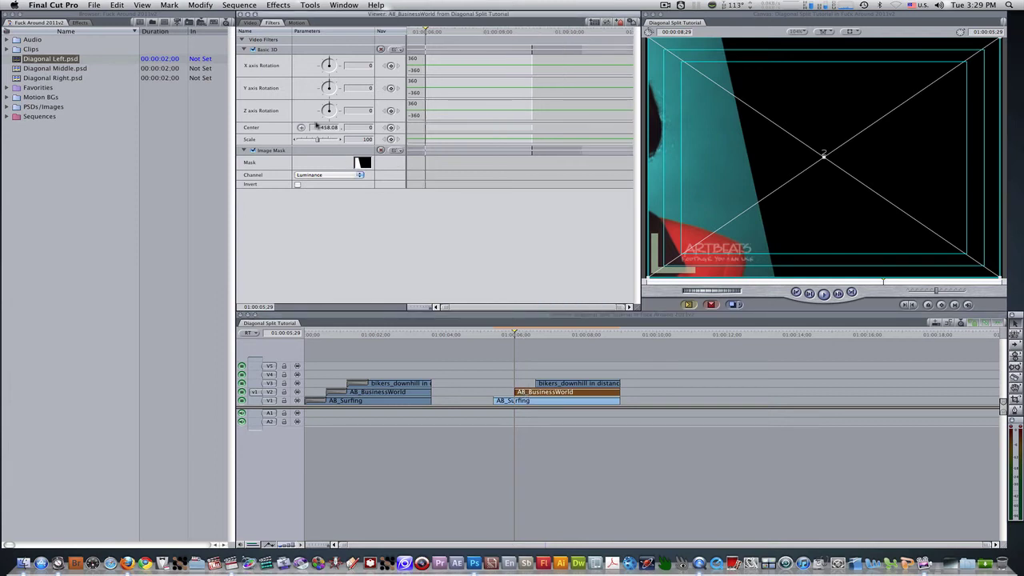
pyautogui.write('0')
pyautogui.press('Return')
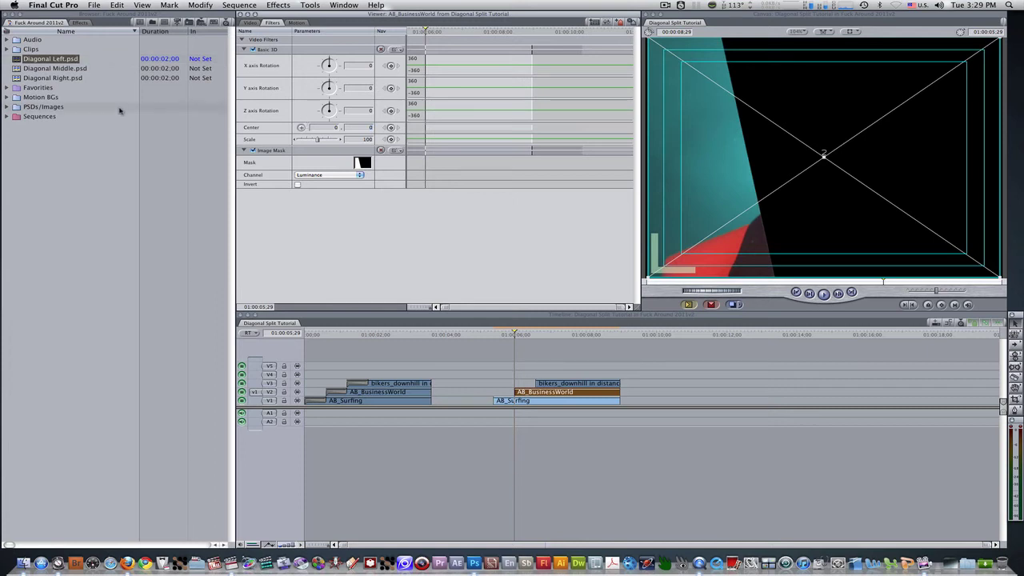
pyautogui.click(17, 69)
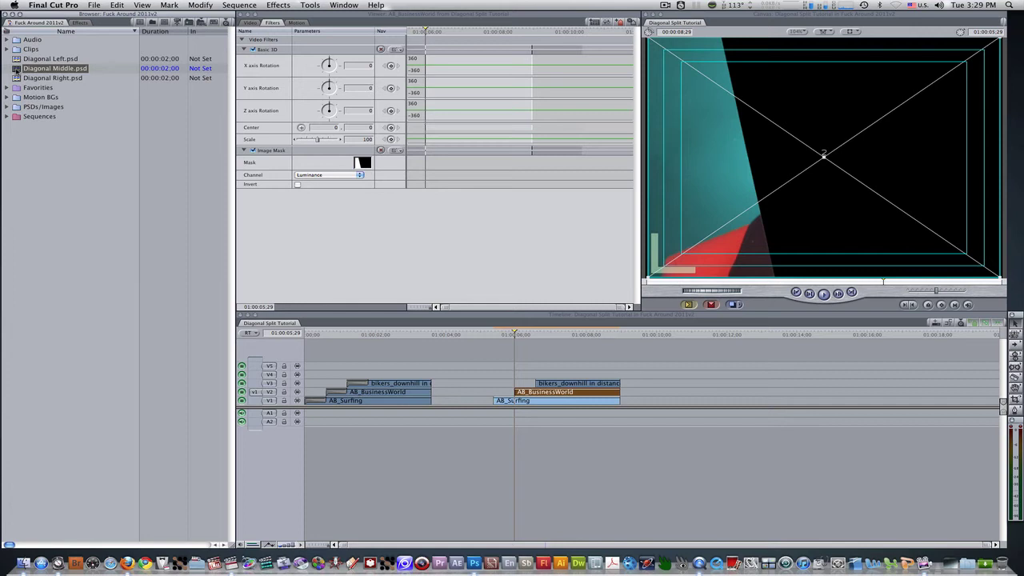
pyautogui.moveTo(17, 69); pyautogui.dragTo(364, 164)
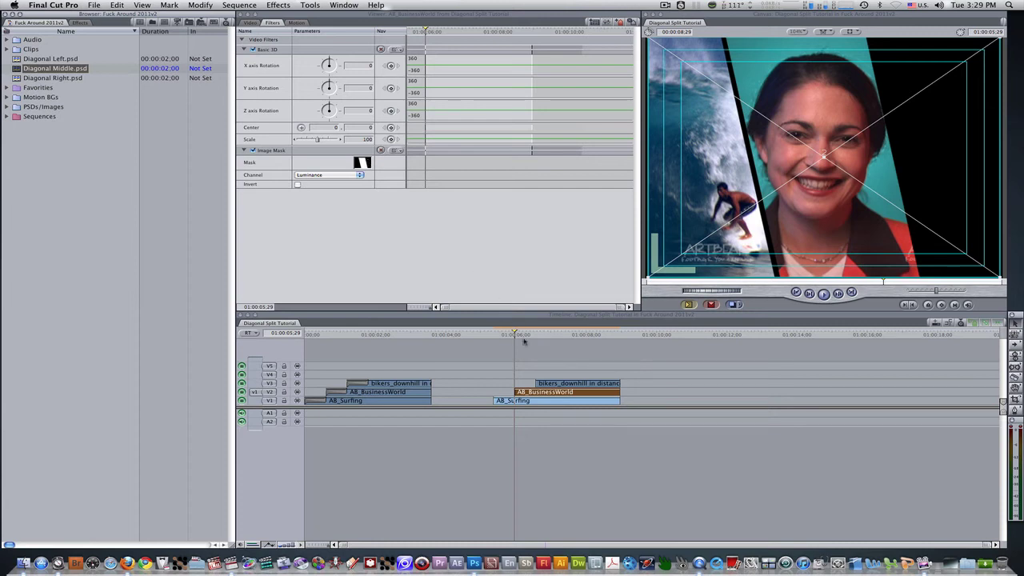
# Copy the AB_BusinessWorld clip
pyautogui.rightClick(553, 392)
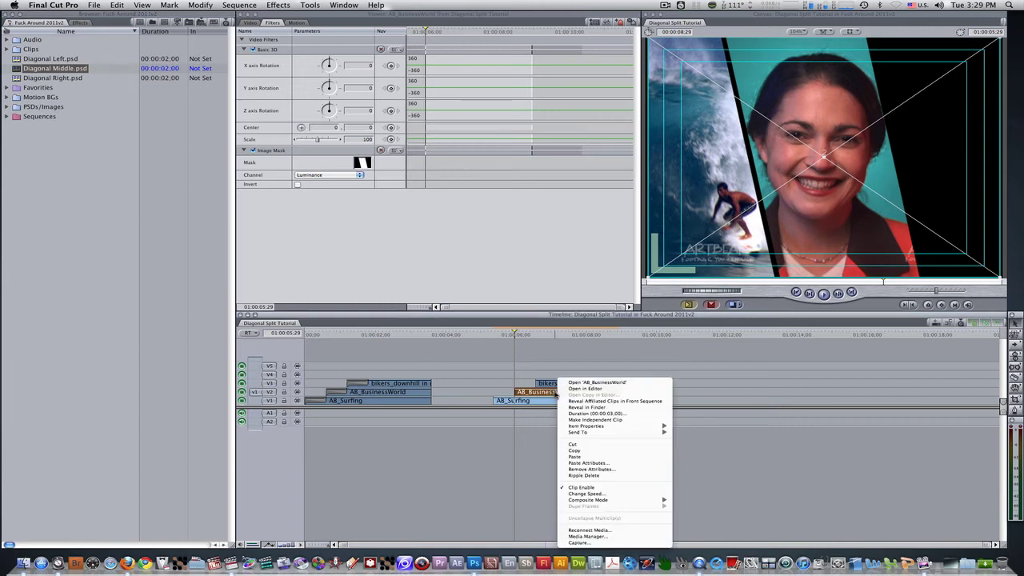
pyautogui.click(581, 451)
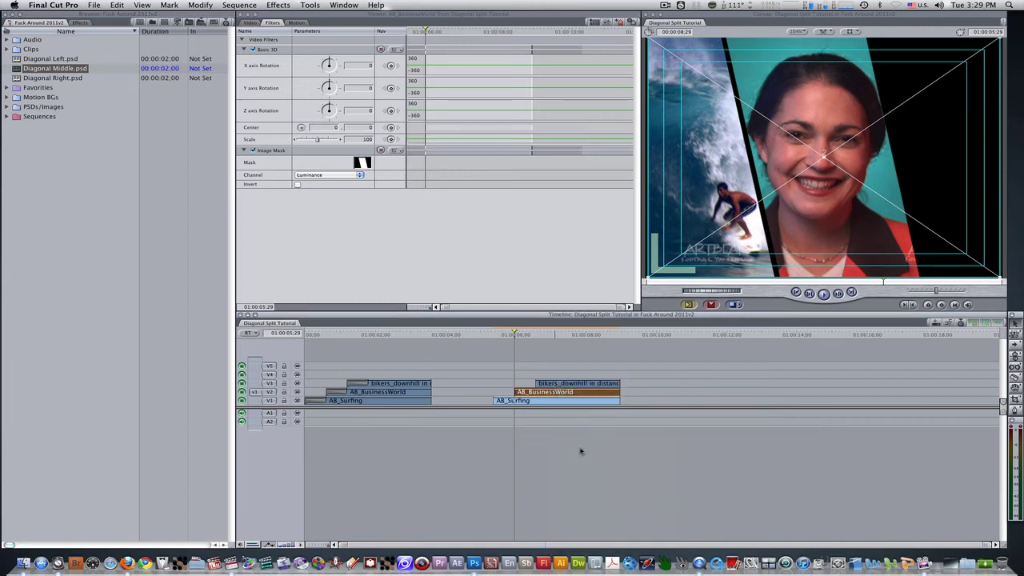
pyautogui.click(575, 384)
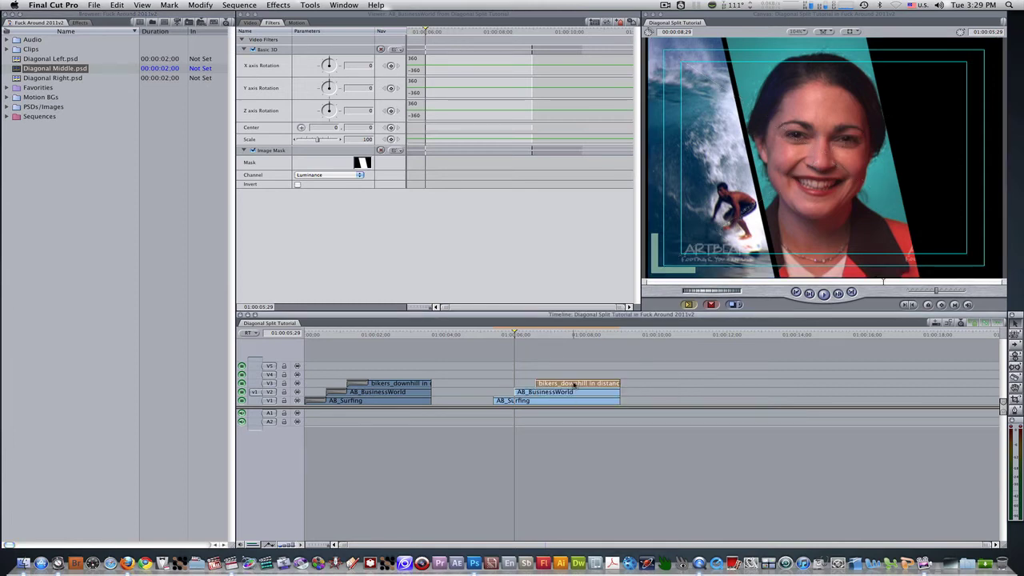
# Enable the bikers clip and paste only the copied Filters onto it, then view a frame
pyautogui.hotkey('ctrl', 'b')
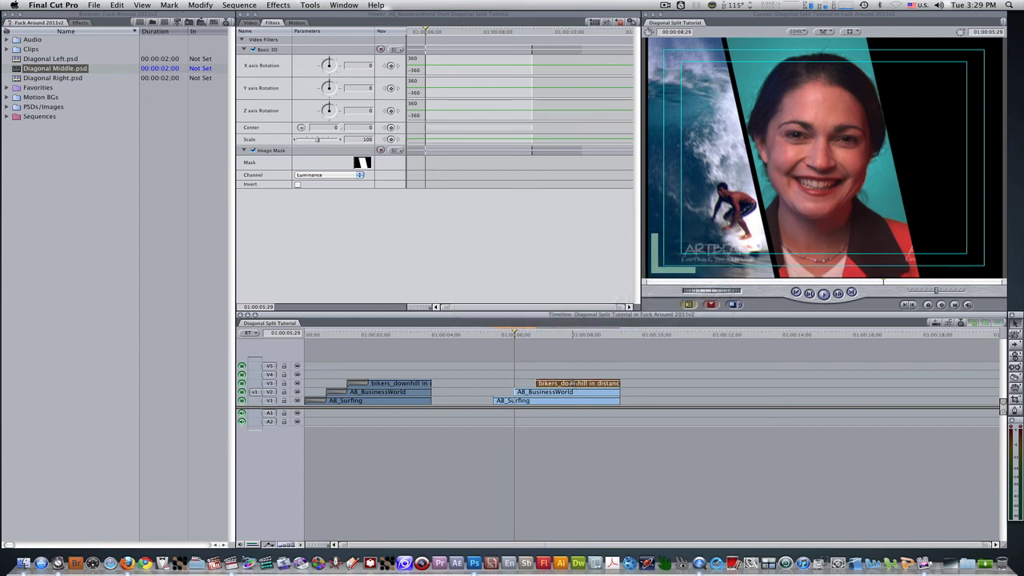
pyautogui.hotkey('alt', 'v')
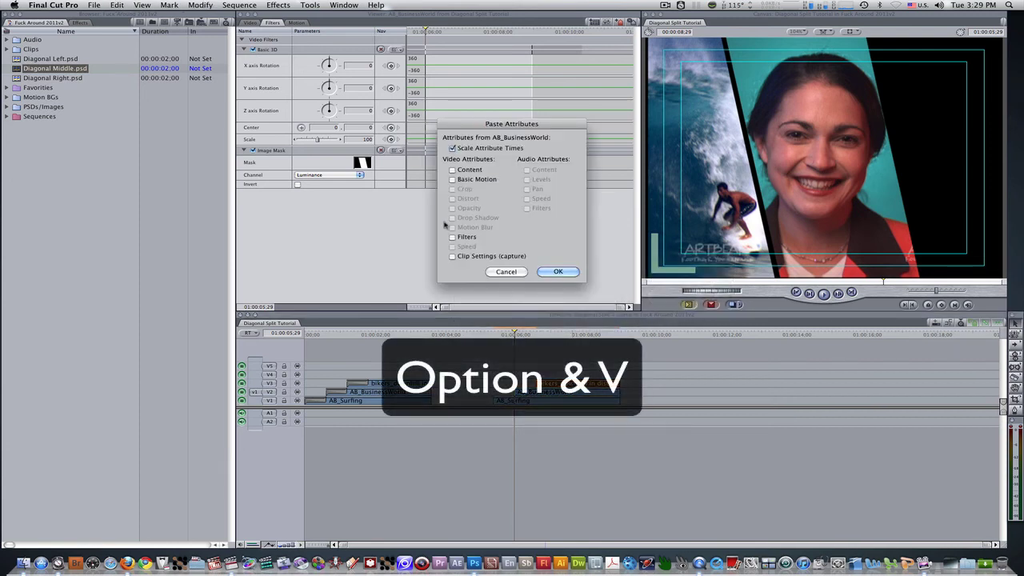
pyautogui.click(452, 237)
pyautogui.click(558, 272)
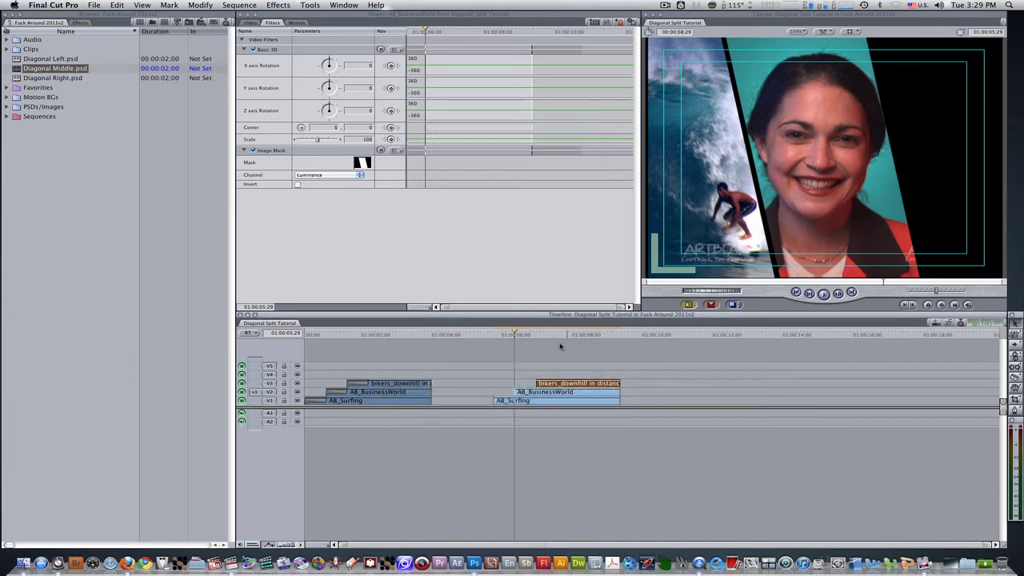
pyautogui.click(547, 334)
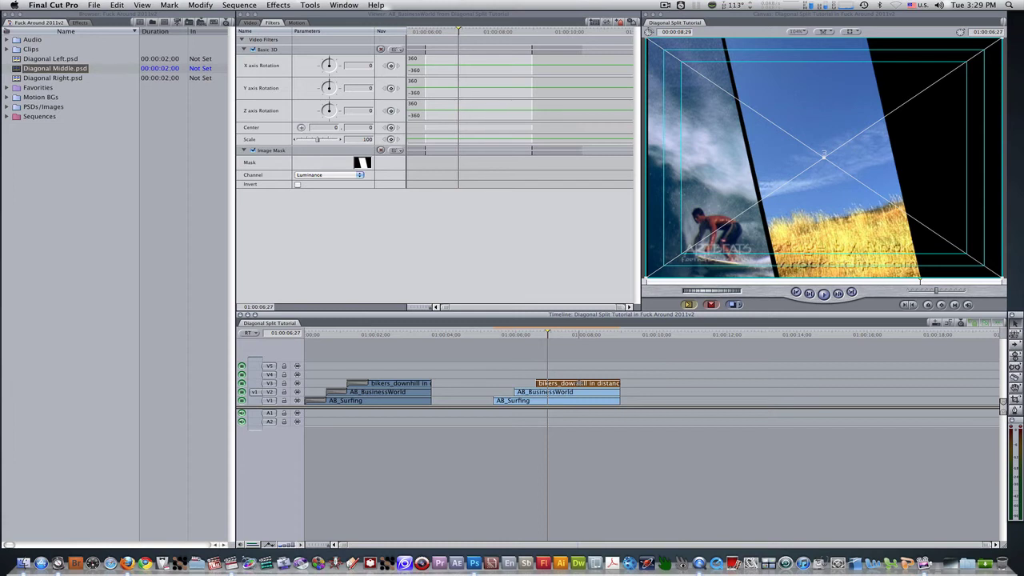
# Mask the bikers clip with Diagonal Right.psd and scrub ahead to check the three-way split
pyautogui.doubleClick(579, 383)
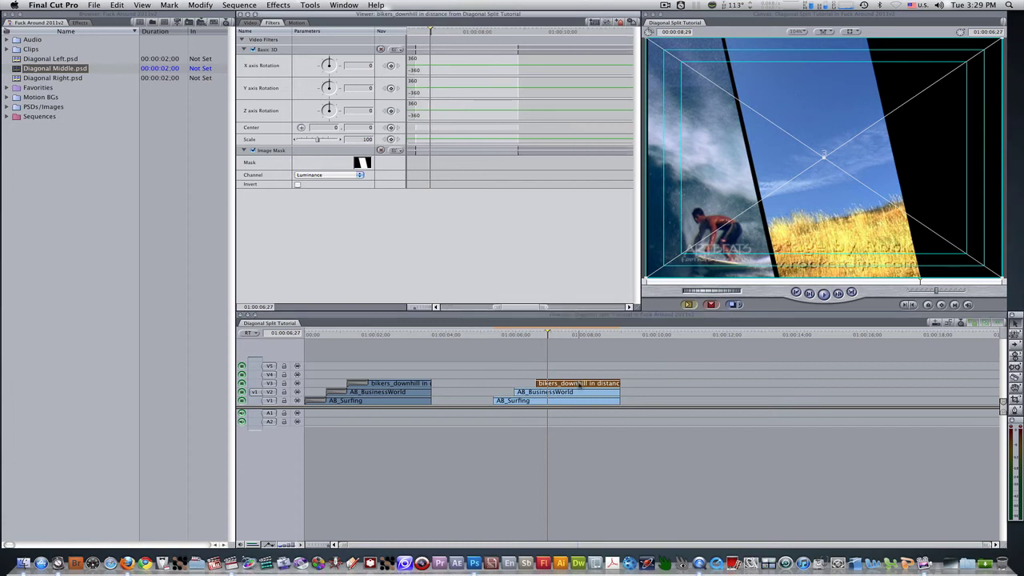
pyautogui.click(16, 78)
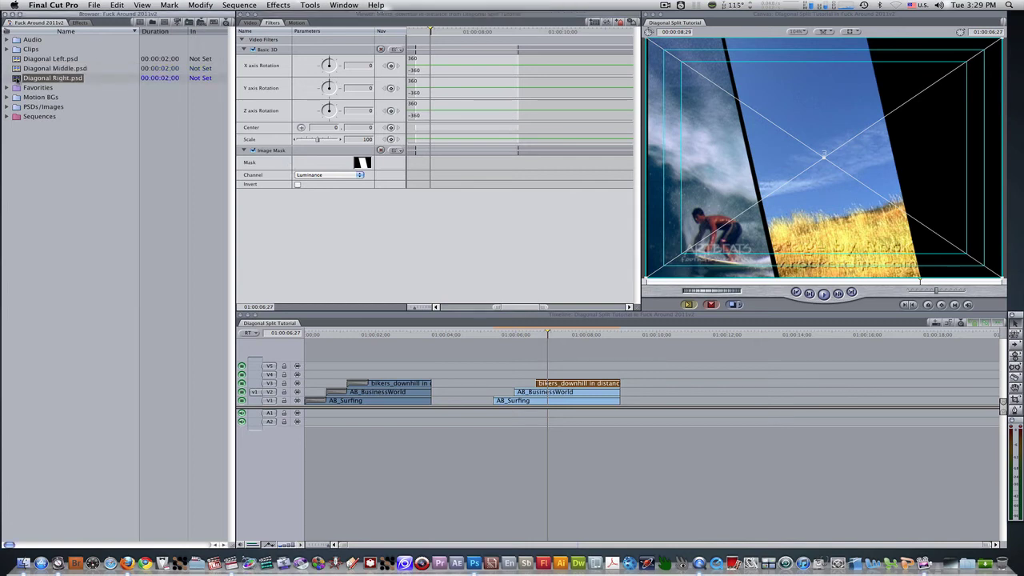
pyautogui.moveTo(16, 78); pyautogui.dragTo(361, 162)
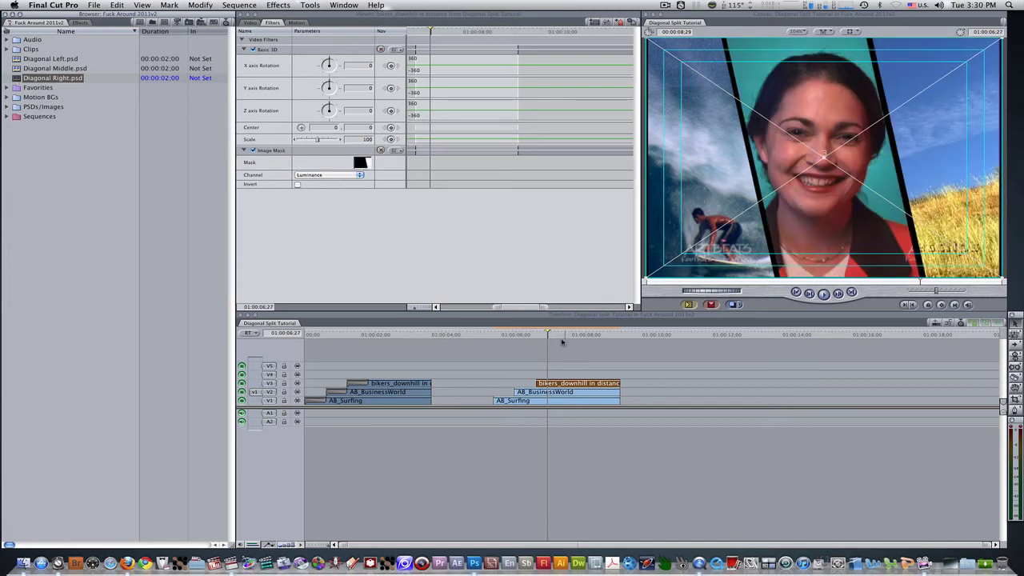
pyautogui.moveTo(549, 338); pyautogui.dragTo(515, 339)
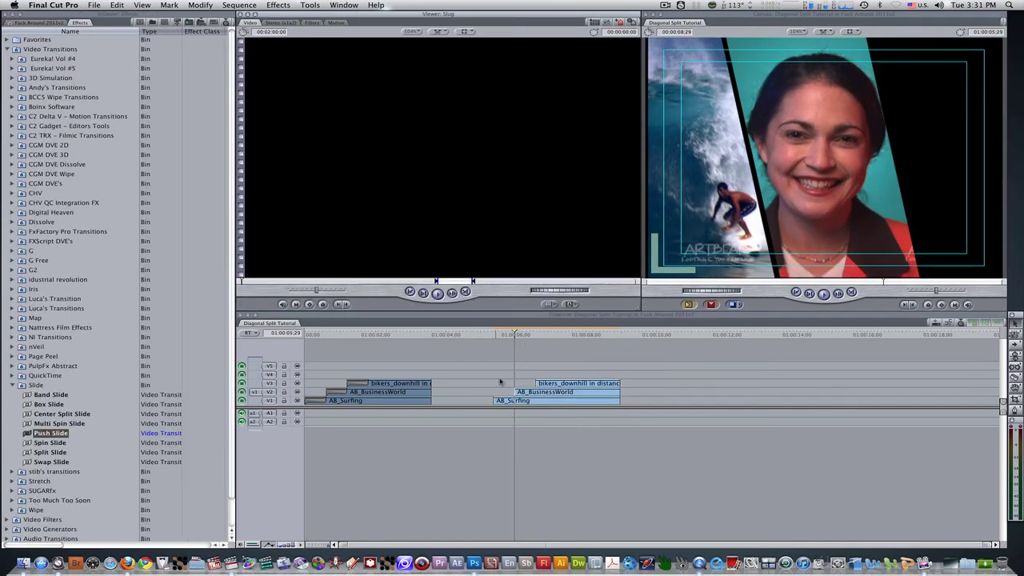
# Add a Push Slide transition to the start of the later AB_Surfing clip on V1
pyautogui.moveTo(515, 336); pyautogui.dragTo(495, 337)
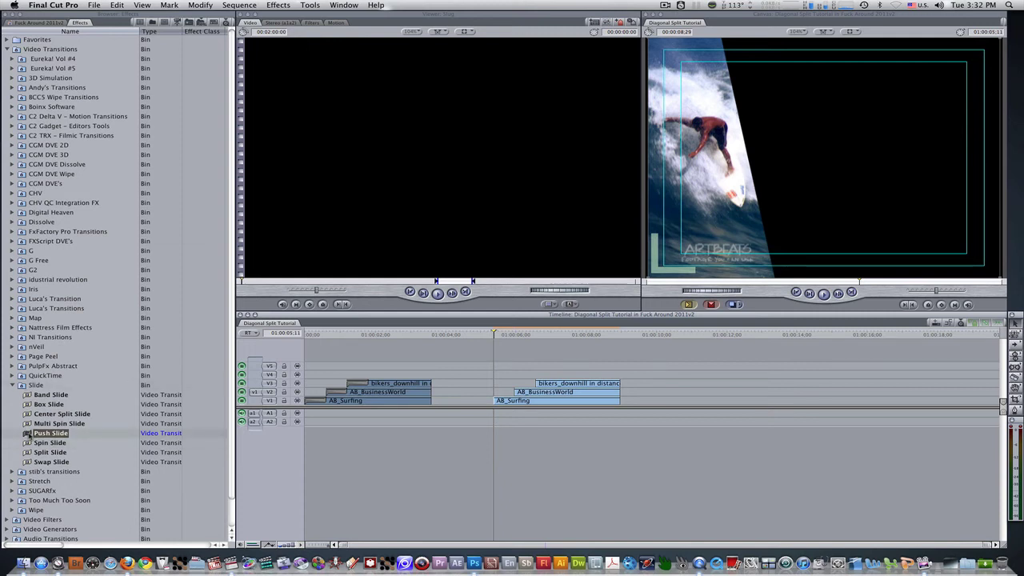
pyautogui.moveTo(28, 435); pyautogui.dragTo(502, 405)
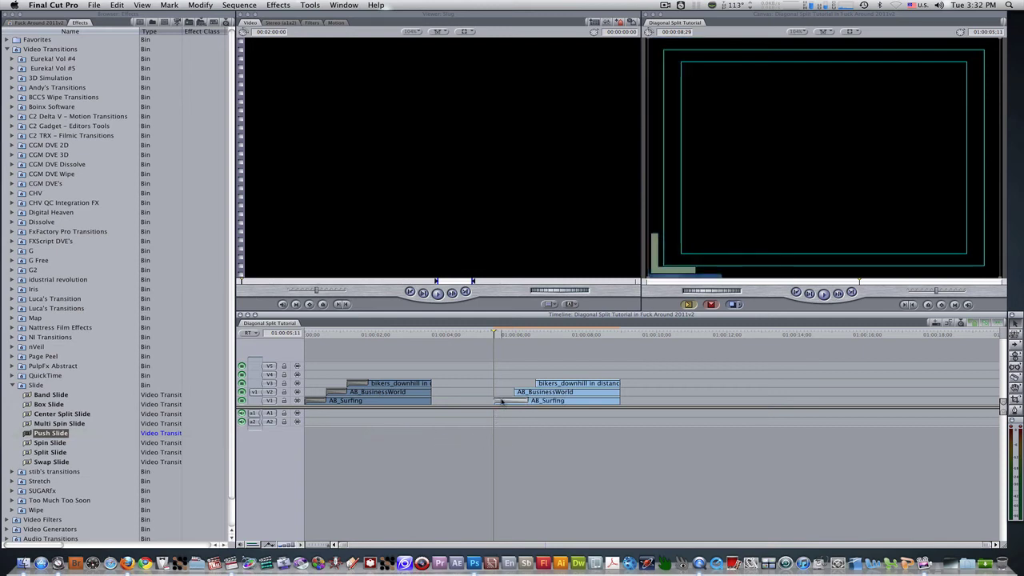
# Give the surfer's Push Slide an 18-frame duration and 135° angle, then preview it
pyautogui.doubleClick(501, 401)
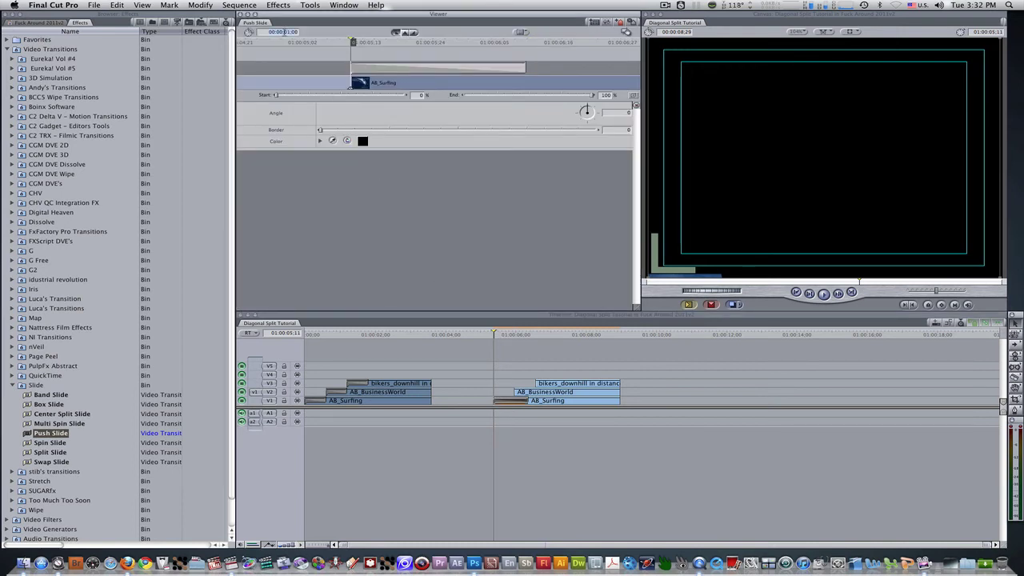
pyautogui.write('18')
pyautogui.press('Return')
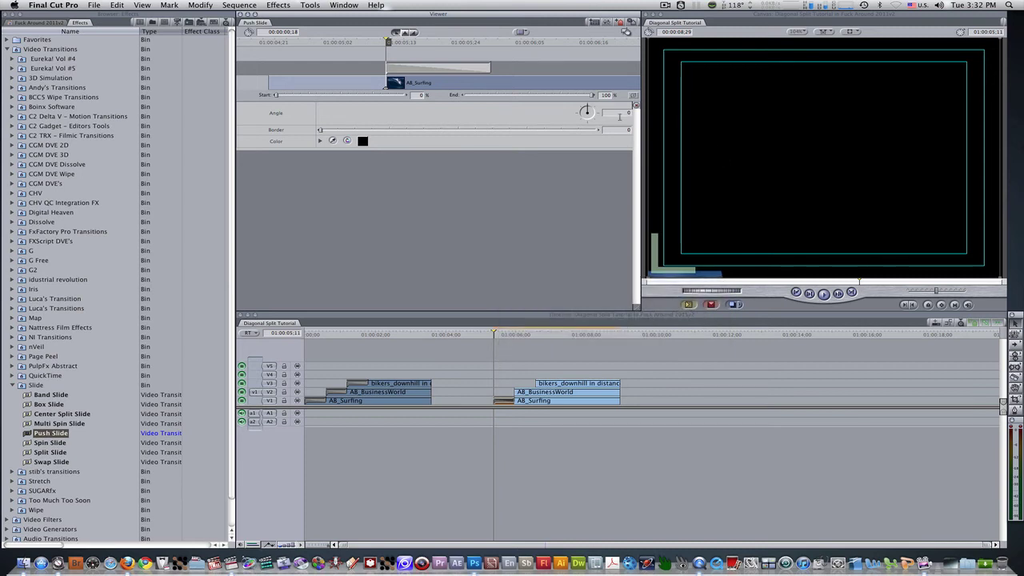
pyautogui.click(619, 117)
pyautogui.write('135')
pyautogui.press('Return')
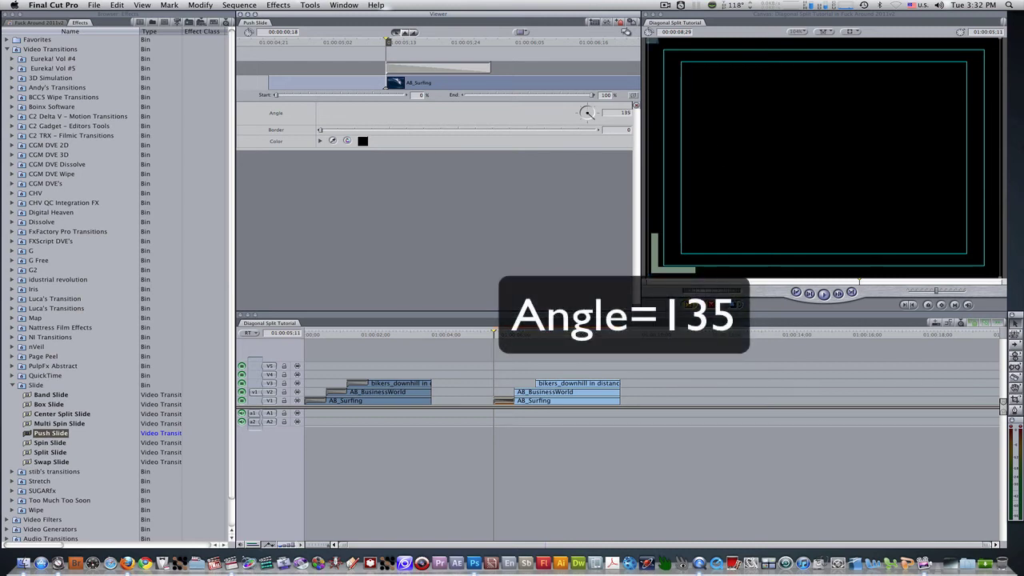
pyautogui.press('space')
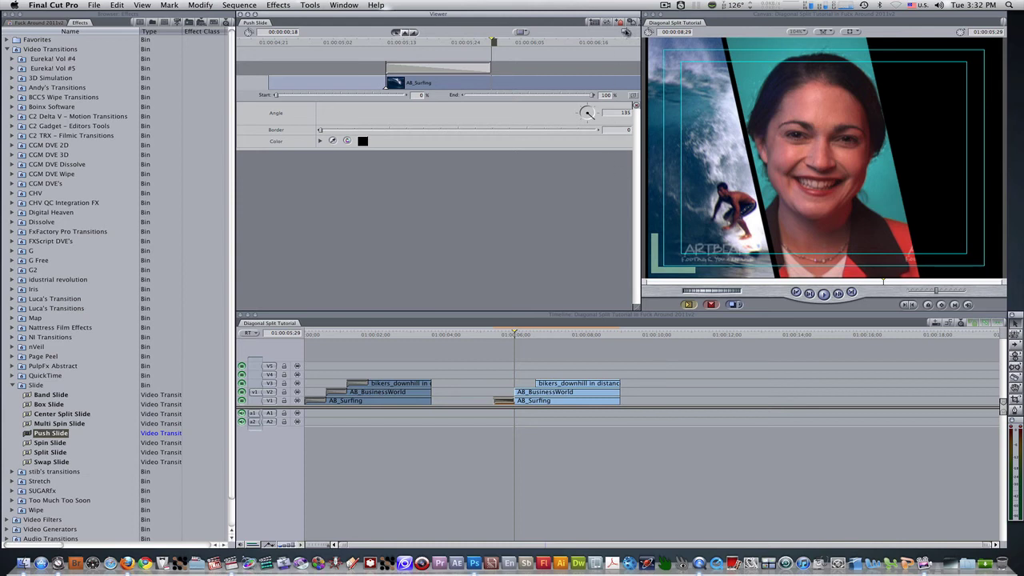
# Copy the 18-frame, 135° Push Slide onto AB_BusinessWorld's start on V2 and step through it
pyautogui.moveTo(626, 30); pyautogui.dragTo(524, 389)
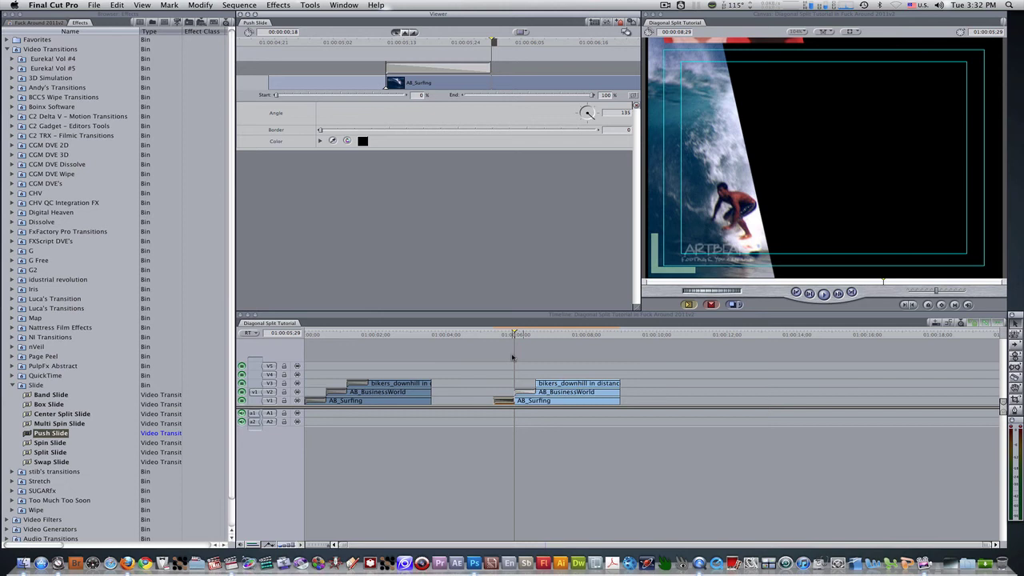
pyautogui.press('Left')
pyautogui.press('Left')
pyautogui.press('Left')
pyautogui.press('Left')
pyautogui.press('Left')
pyautogui.press('Left')
pyautogui.press('Left')
pyautogui.press('Left')
pyautogui.press('Left')
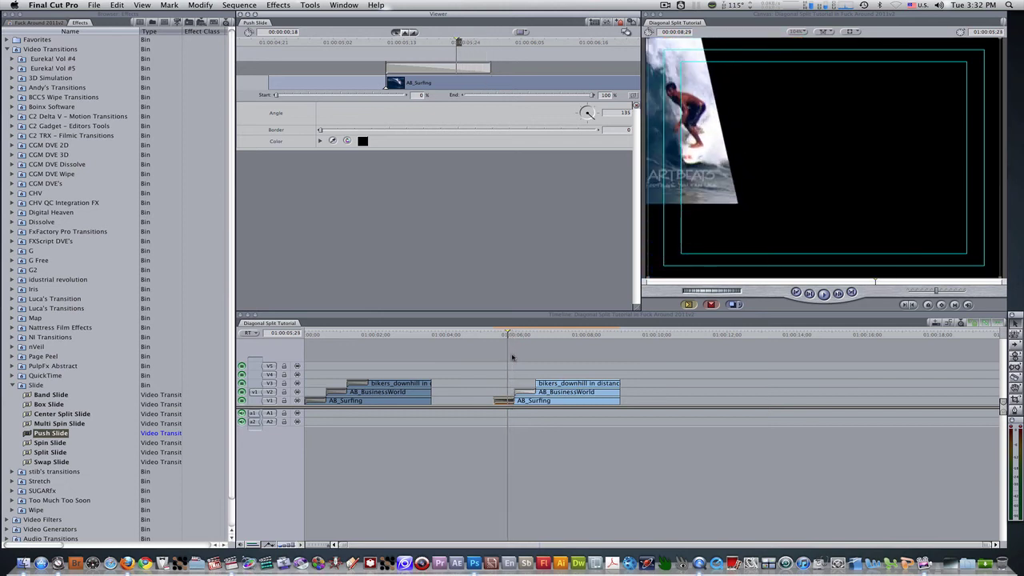
pyautogui.press('Right')
pyautogui.press('Right')
pyautogui.press('Right')
pyautogui.press('Right')
pyautogui.press('Right')
pyautogui.press('Right')
pyautogui.press('Right')
pyautogui.press('Right')
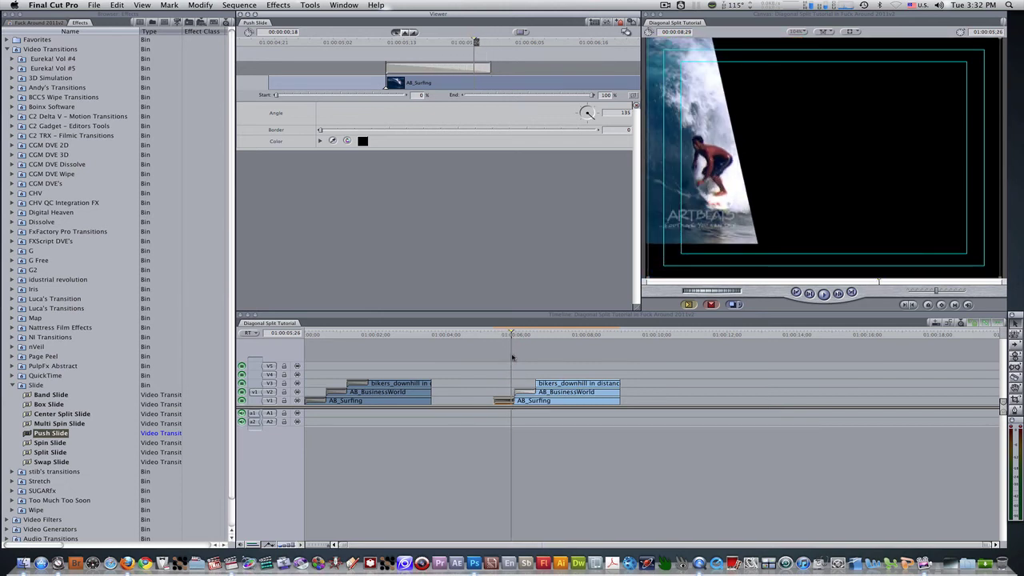
pyautogui.press('Right')
pyautogui.press('Right')
pyautogui.press('Right')
pyautogui.press('Right')
pyautogui.press('Right')
pyautogui.press('Right')
pyautogui.press('Right')
pyautogui.press('Right')
pyautogui.press('Right')
pyautogui.press('Right')
pyautogui.press('Right')
pyautogui.press('Right')
pyautogui.press('Right')
pyautogui.press('Right')
pyautogui.press('Right')
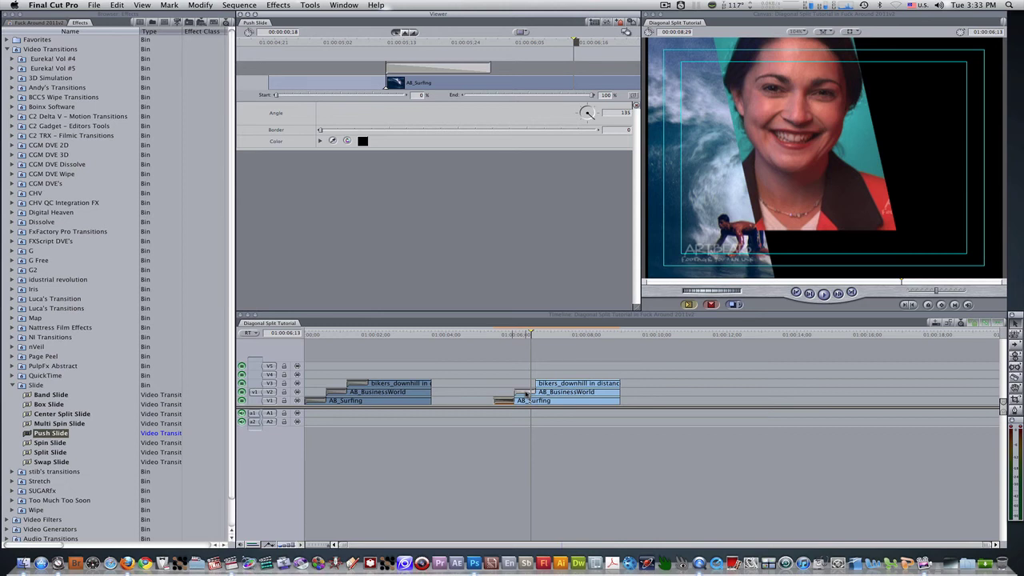
# Set the V2 Push Slide angle to 155° and copy the transition onto the bikers clip
pyautogui.doubleClick(526, 396)
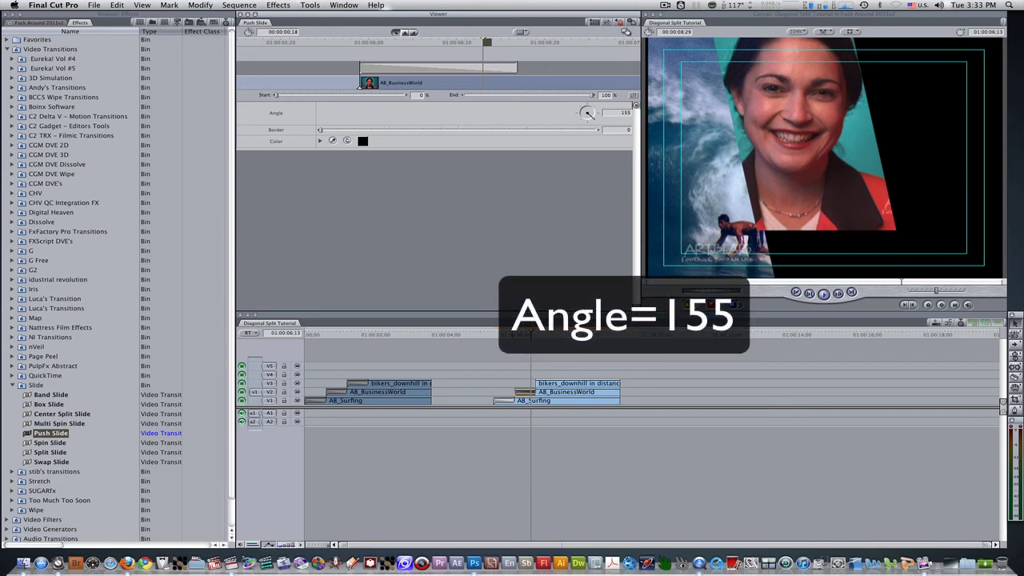
pyautogui.press('Return')
pyautogui.press('Left')
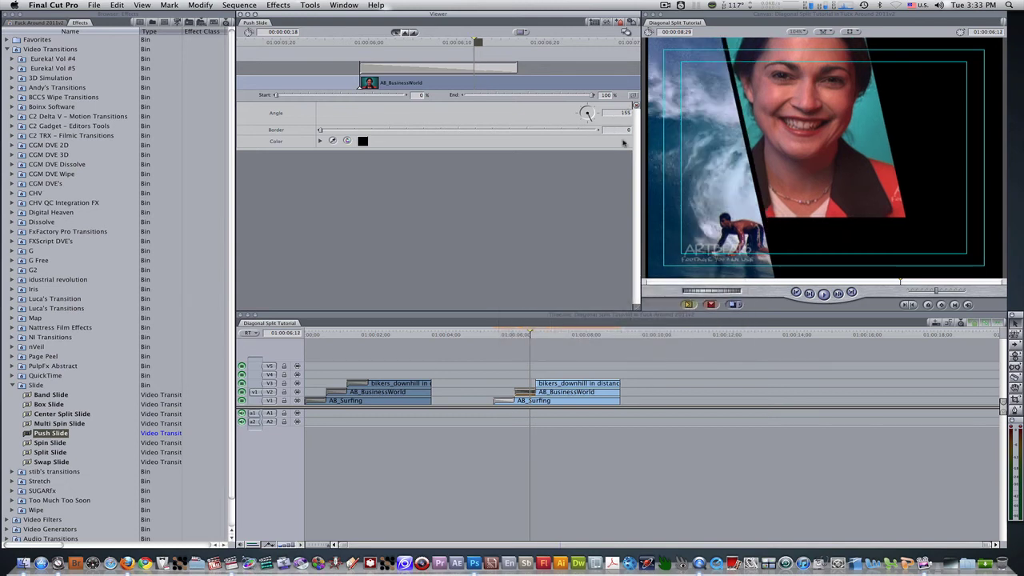
pyautogui.press('Left')
pyautogui.press('Left')
pyautogui.press('Left')
pyautogui.press('Left')
pyautogui.press('Left')
pyautogui.press('Left')
pyautogui.press('Left')
pyautogui.press('Left')
pyautogui.press('Left')
pyautogui.press('Left')
pyautogui.press('Left')
pyautogui.press('Left')
pyautogui.press('Left')
pyautogui.press('Left')
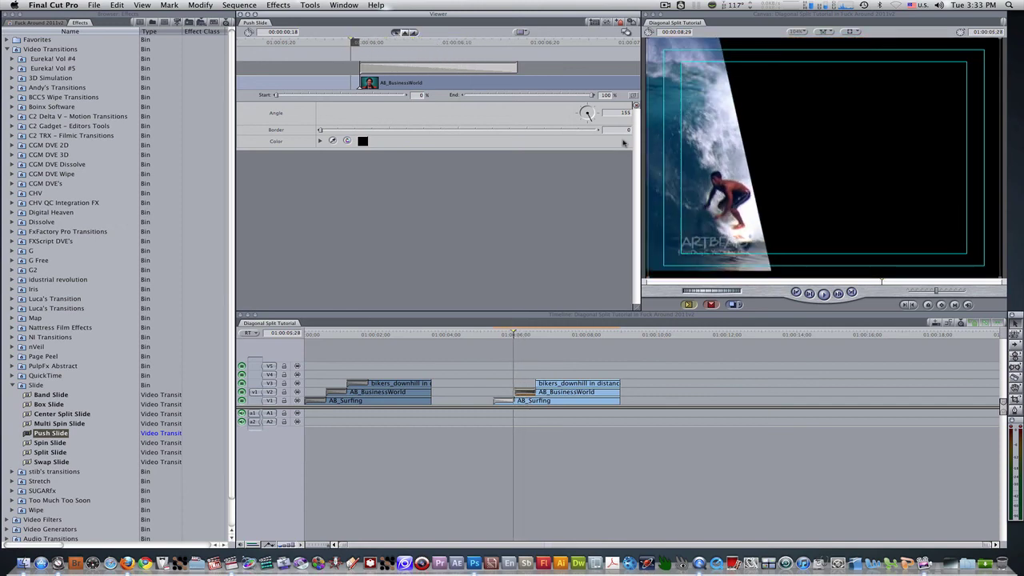
pyautogui.press('Right')
pyautogui.press('Right')
pyautogui.press('Right')
pyautogui.press('Right')
pyautogui.press('Right')
pyautogui.press('Right')
pyautogui.press('Right')
pyautogui.press('Right')
pyautogui.press('Right')
pyautogui.press('Right')
pyautogui.press('Right')
pyautogui.press('Right')
pyautogui.press('Right')
pyautogui.press('Right')
pyautogui.press('Right')
pyautogui.press('Right')
pyautogui.press('Right')
pyautogui.press('Right')
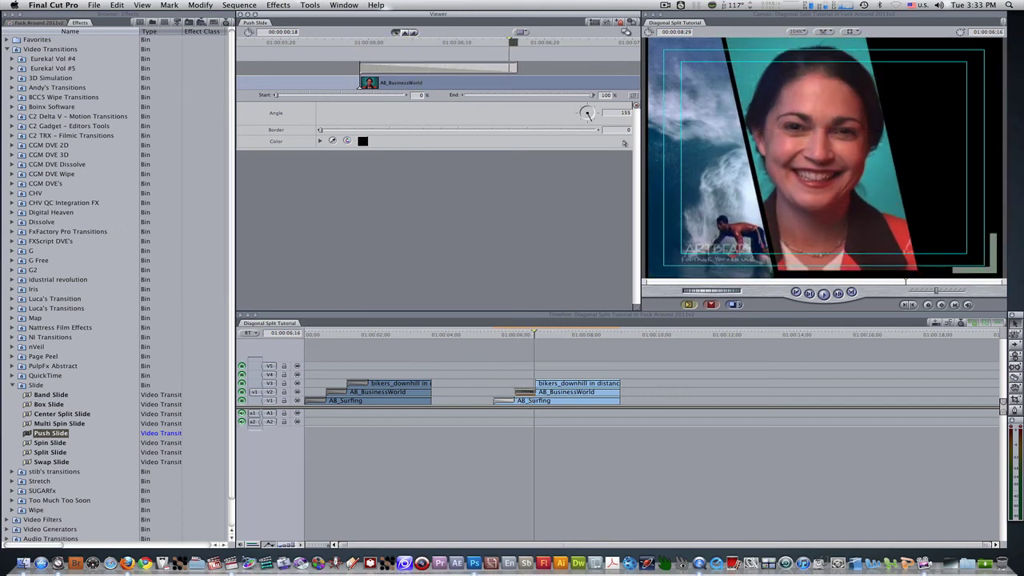
pyautogui.press('Right')
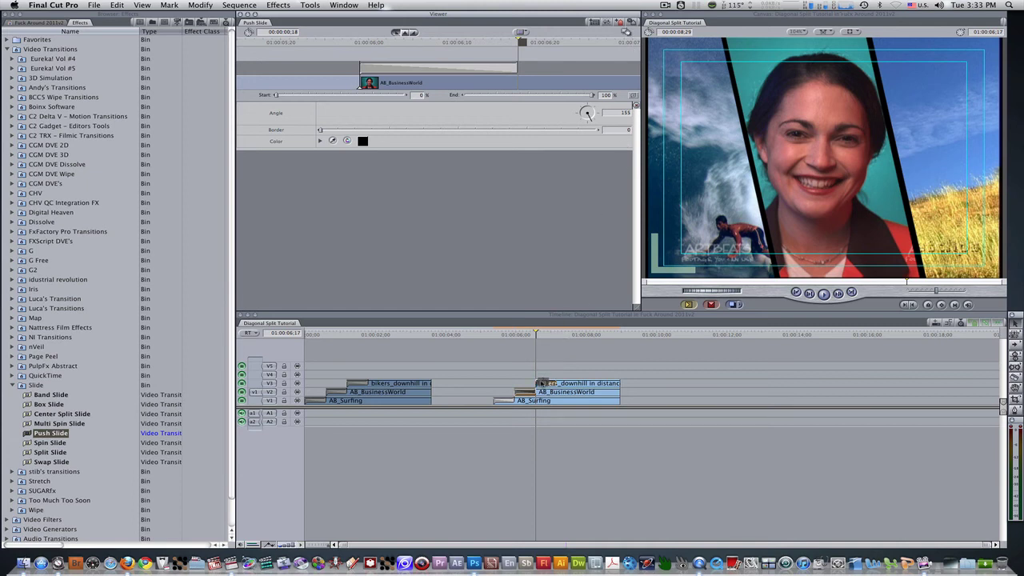
pyautogui.moveTo(542, 384); pyautogui.dragTo(546, 384)
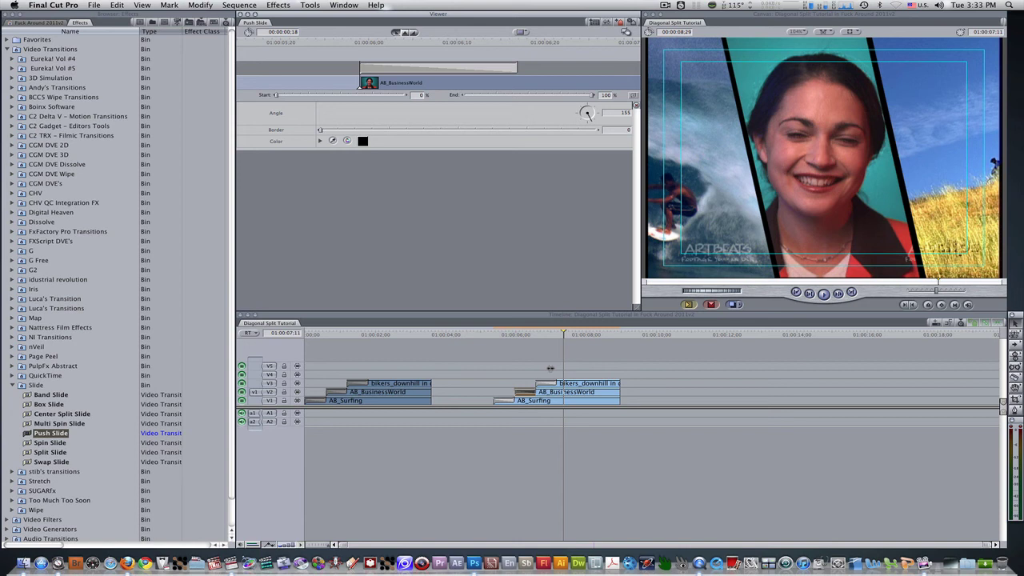
# Render all of the sequence's effects with Option-R and play back from before the transitions
pyautogui.click(476, 315)
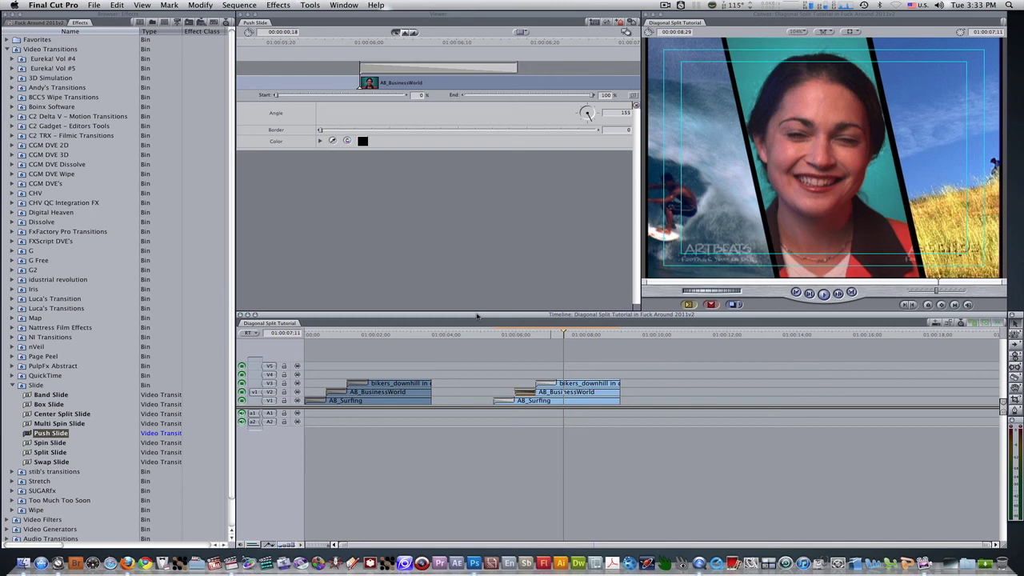
pyautogui.hotkey('alt', 'r')
pyautogui.click(488, 334)
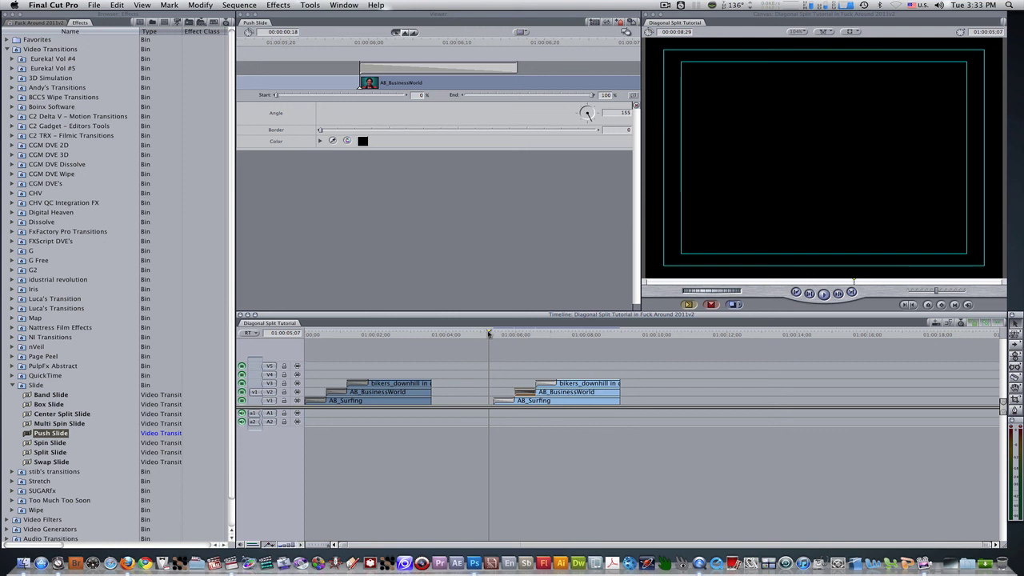
pyautogui.press('space')
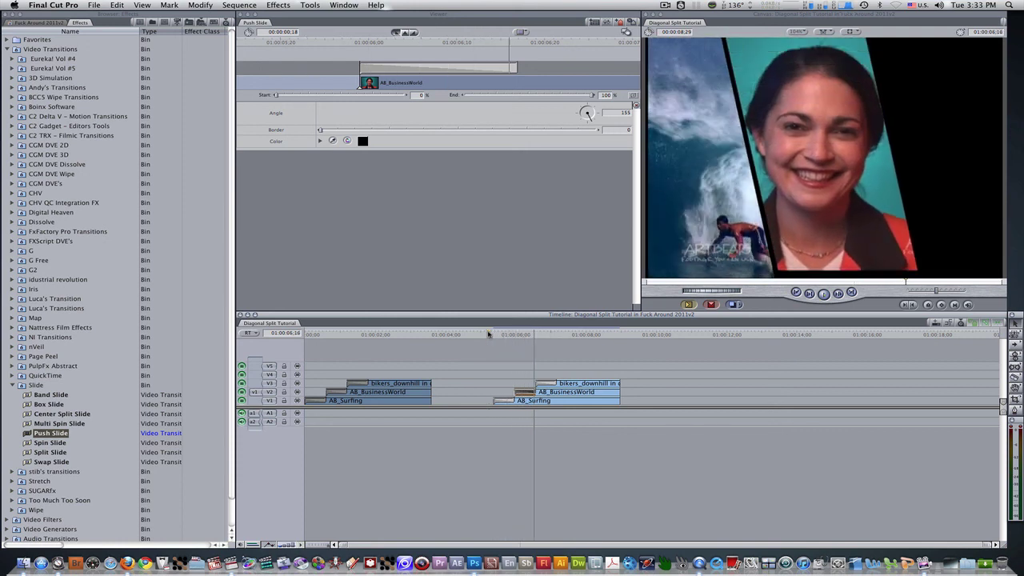